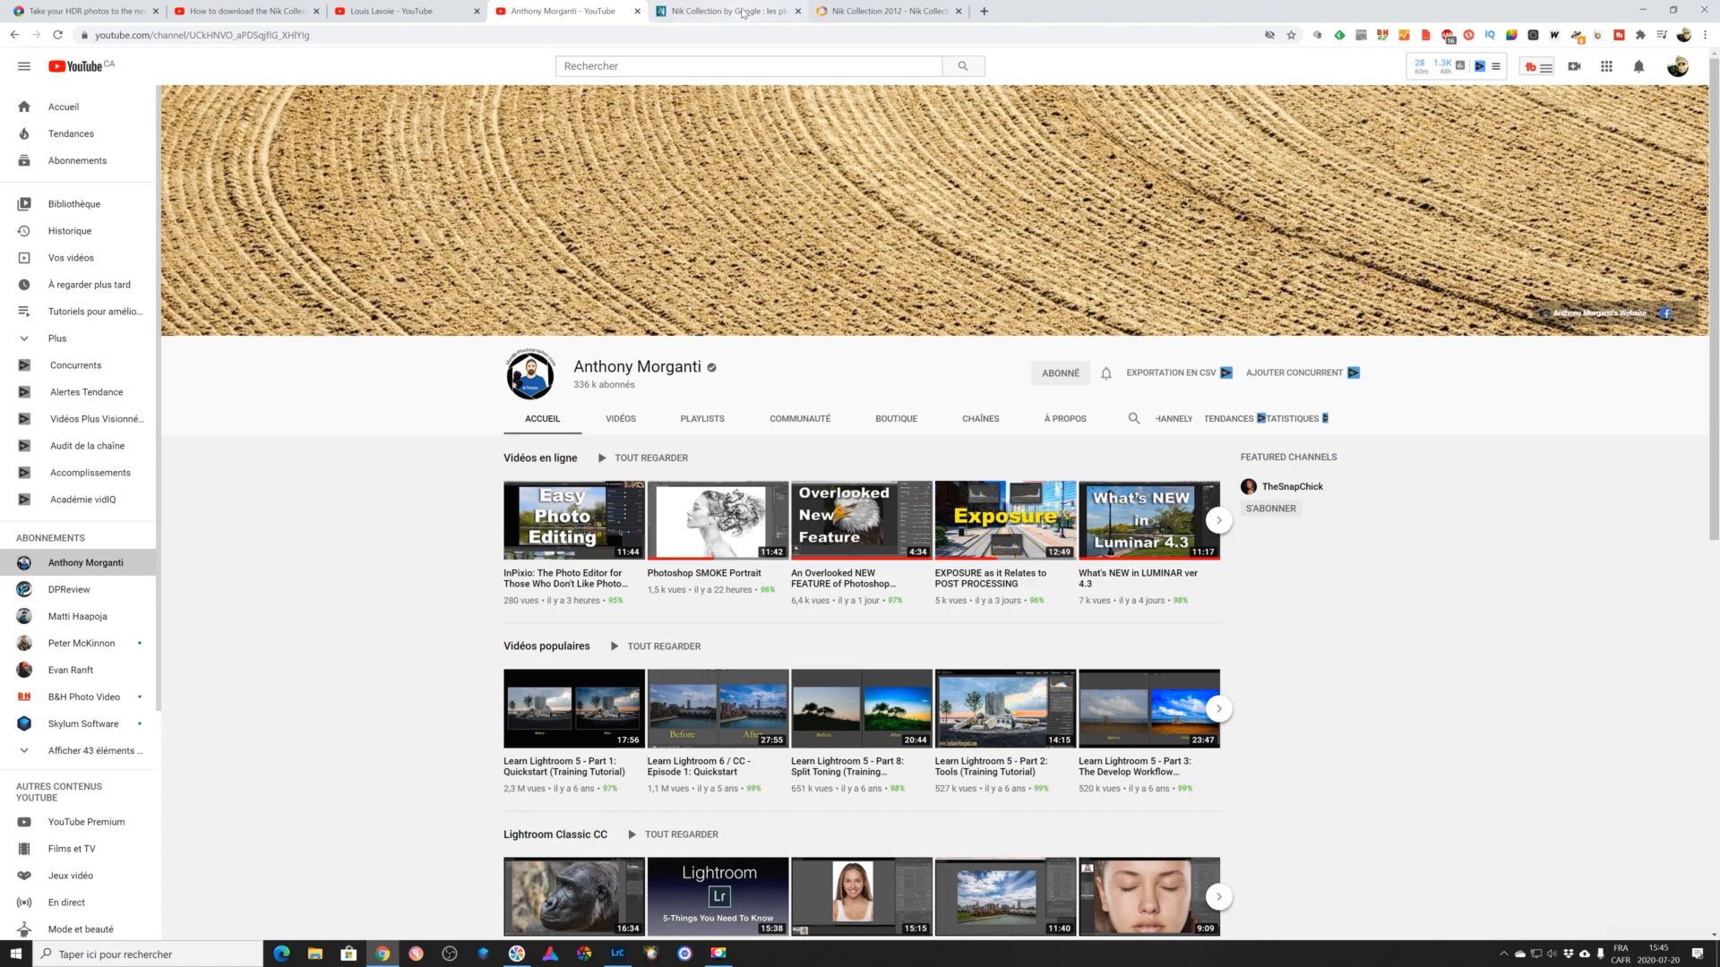
Open the Nik Collection by Google article and highlight the Color Efex Pro 4 and Silver Efex Pro 2 entries in its plug-in list.
left_click(743, 13)
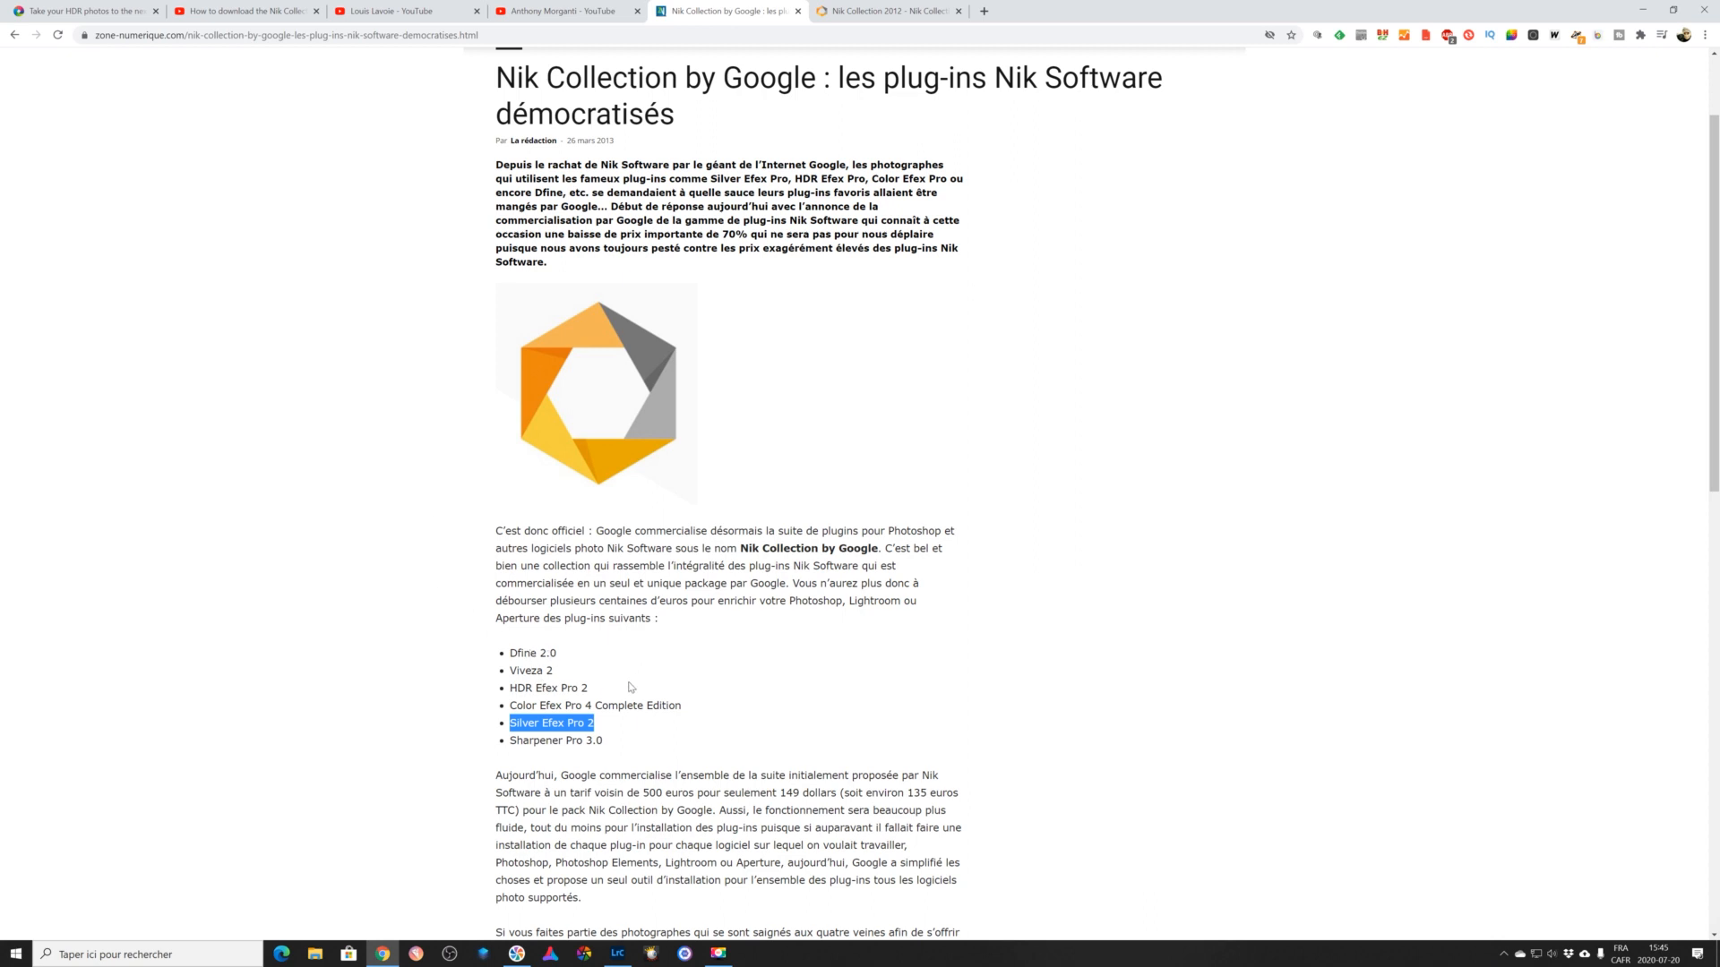
left_click_drag(688, 708, 511, 705)
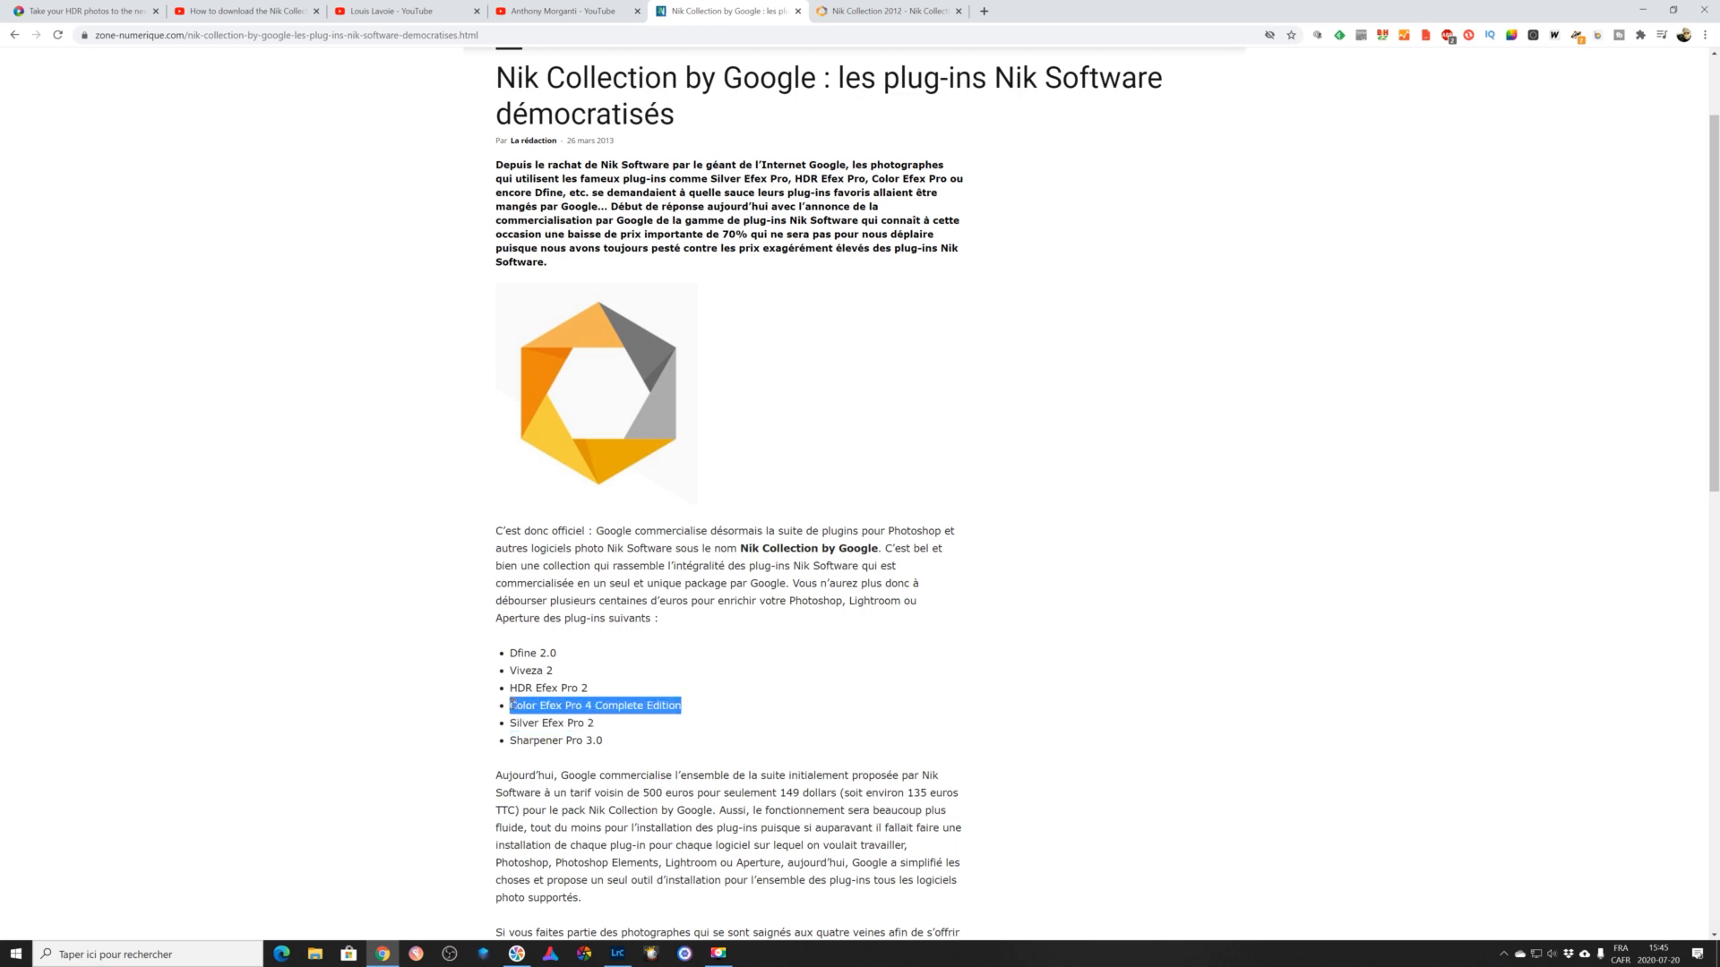
left_click(605, 725)
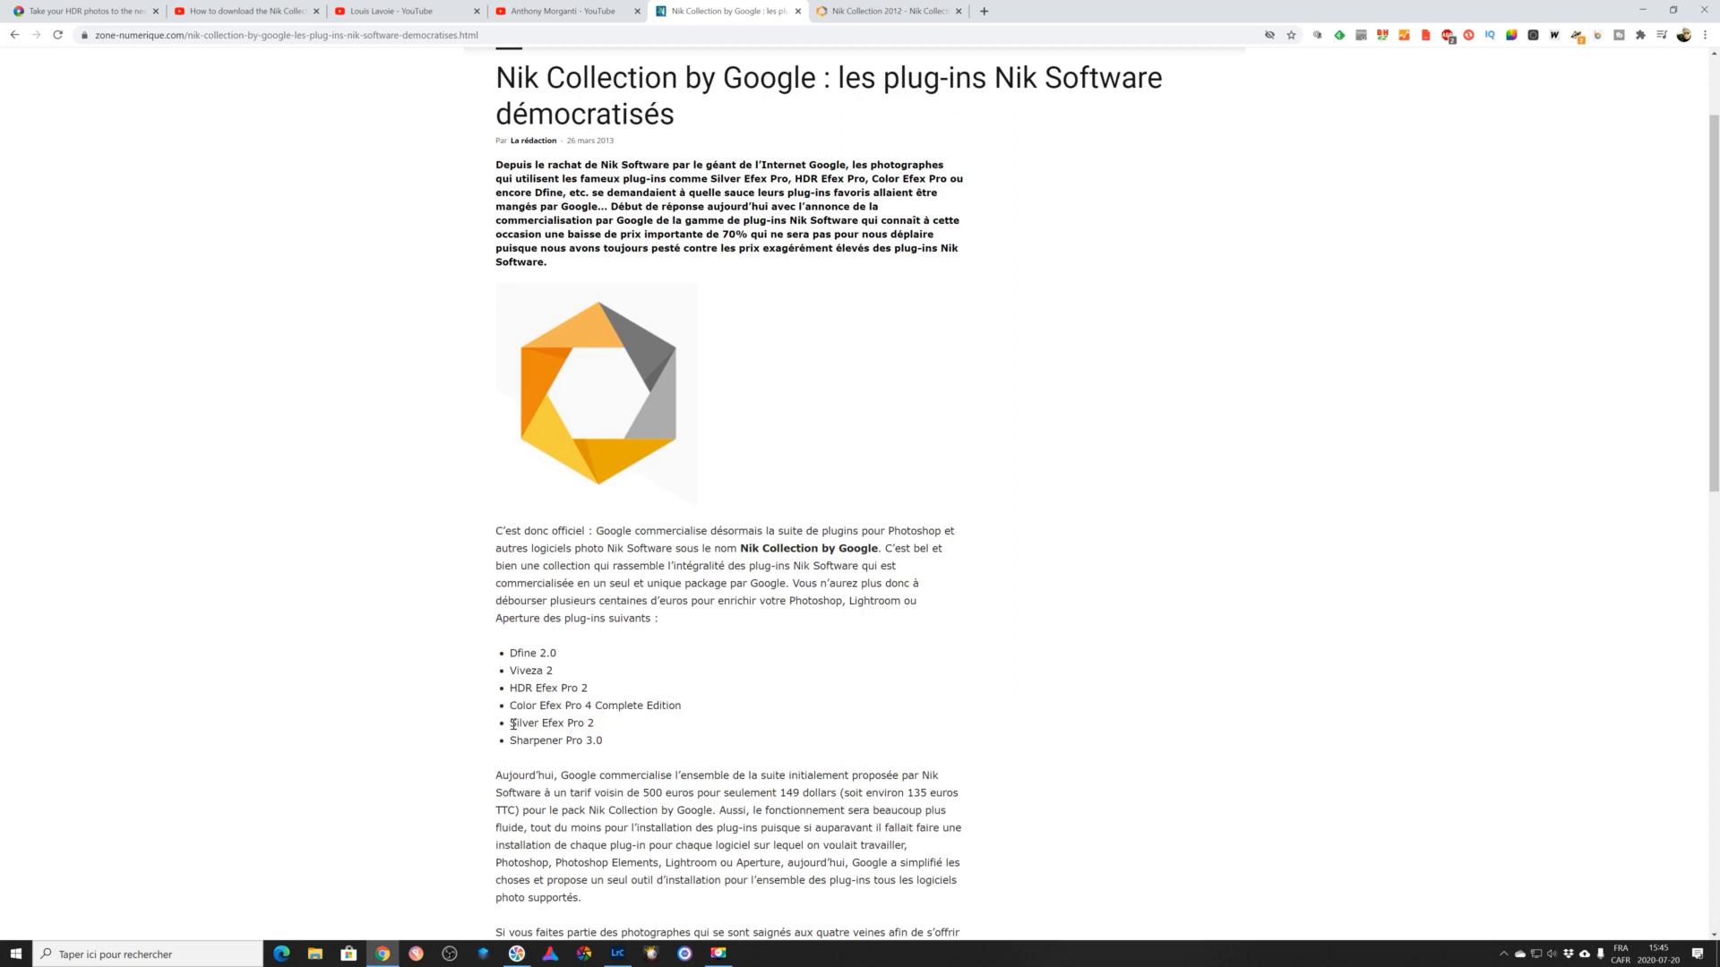
left_click_drag(510, 724, 610, 724)
left_click(610, 723)
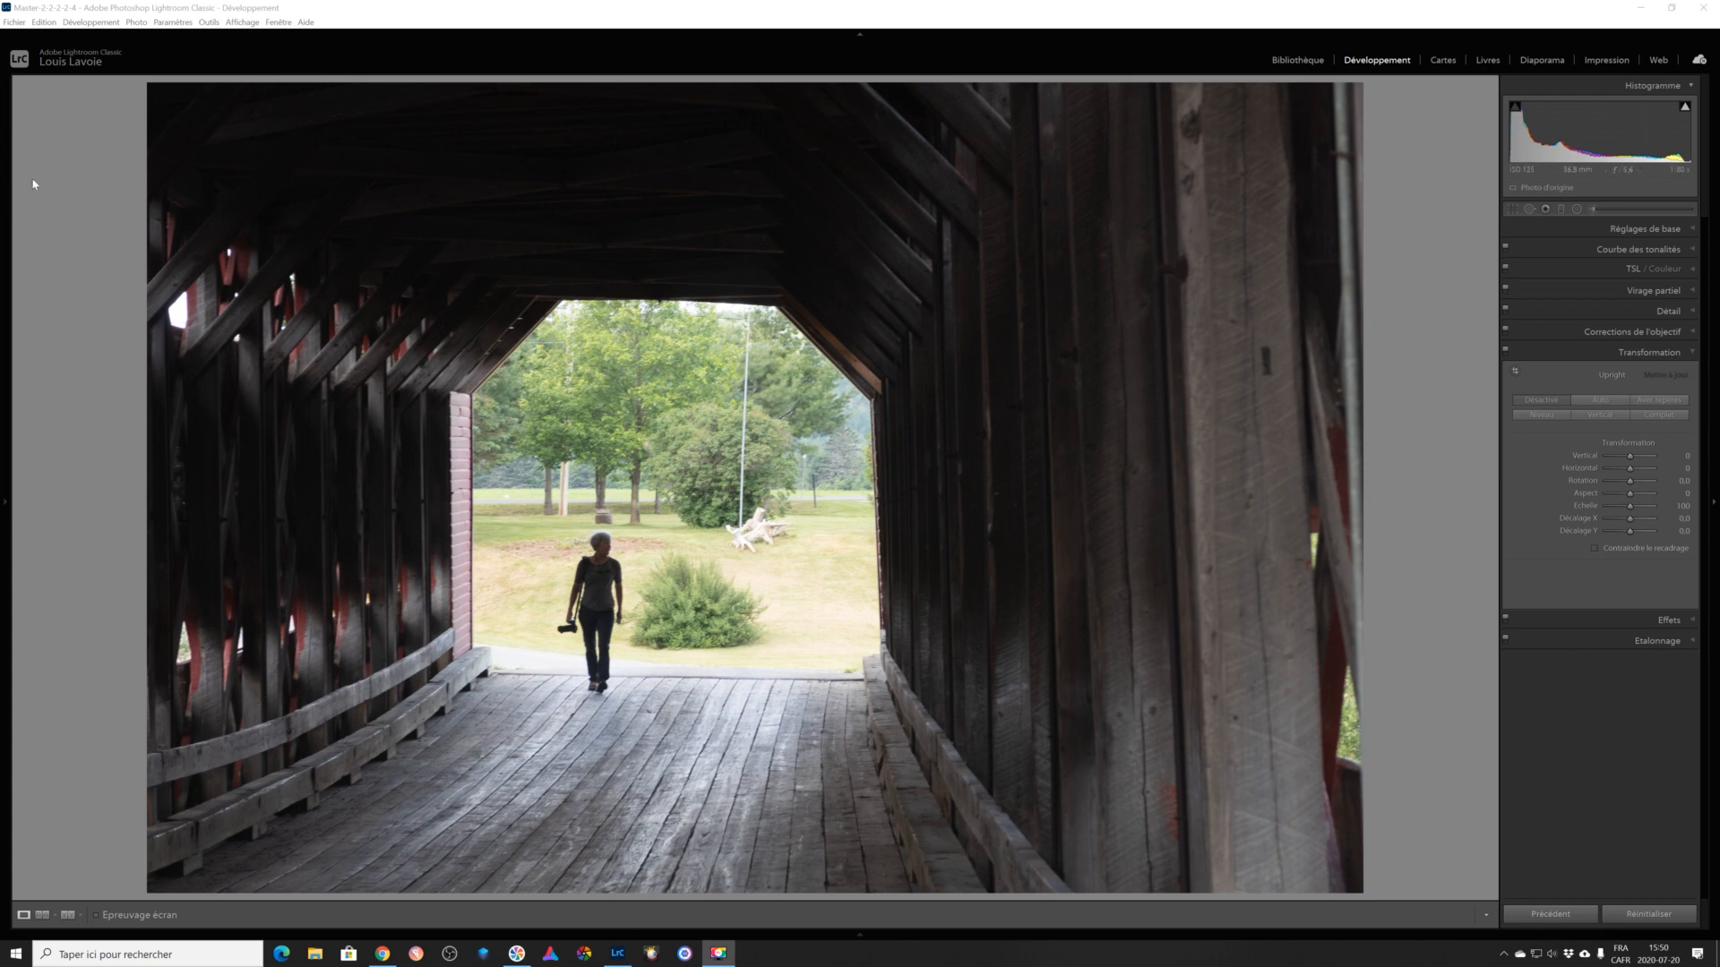
Switch to Lightroom Classic and send a copy of the covered bridge photo with Lightroom corrections to Color Efex Pro 4.
left_click(138, 23)
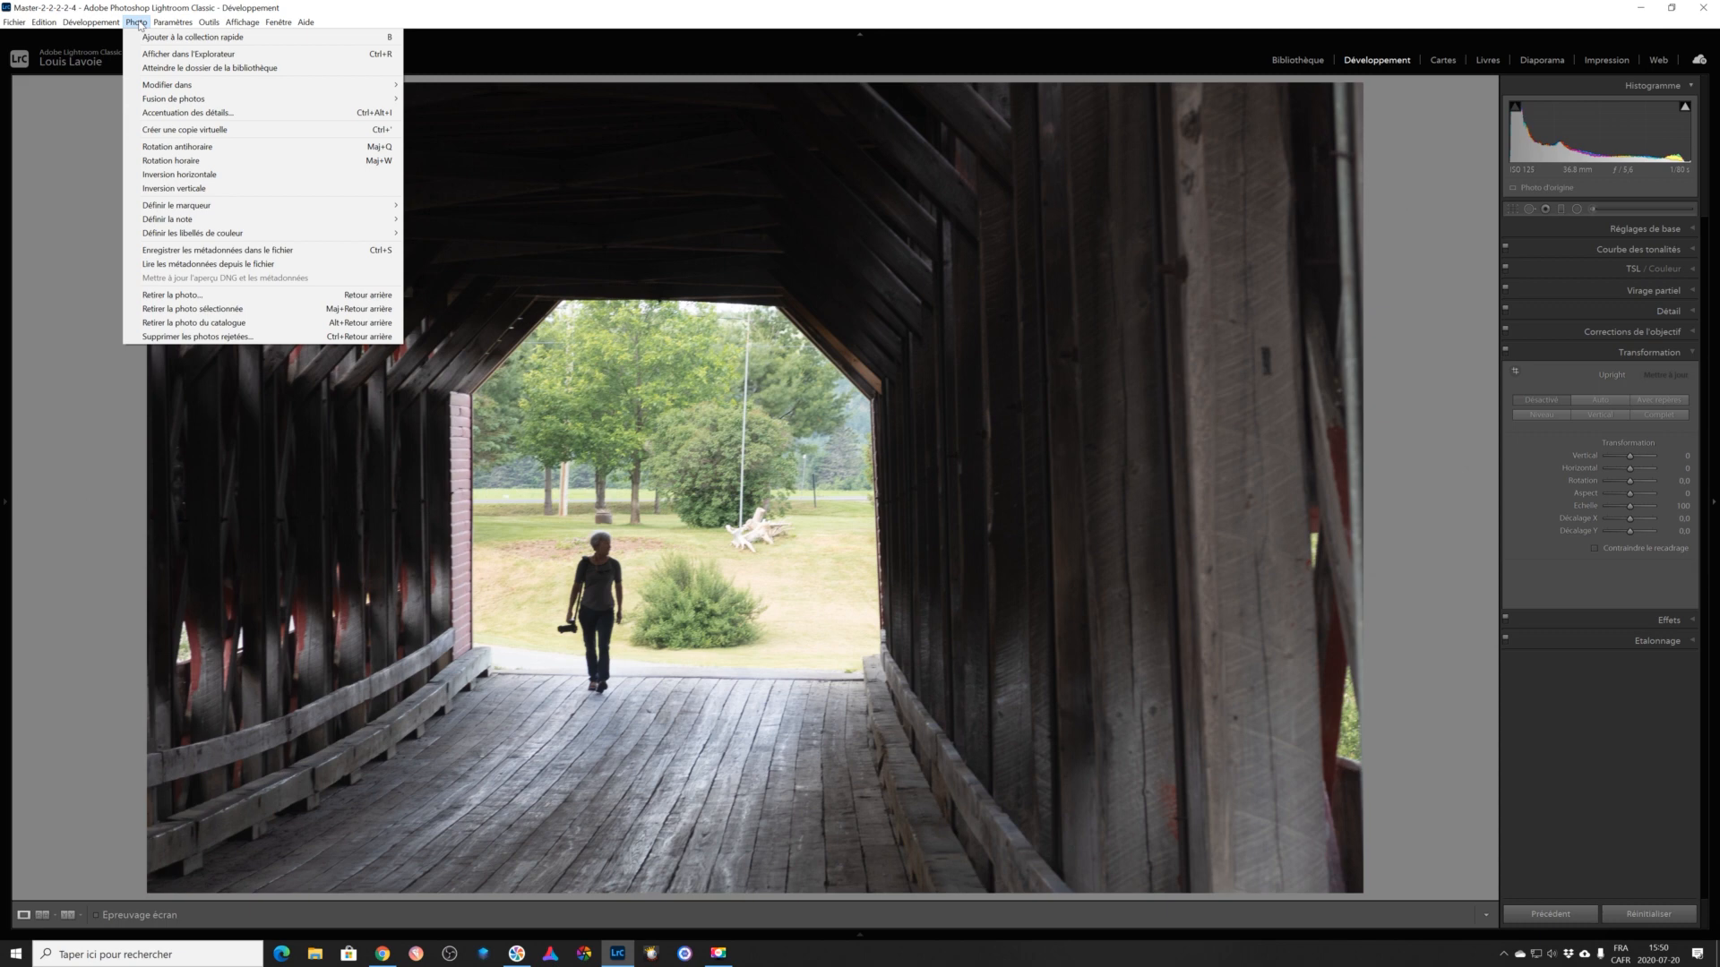
mouse_move(195, 85)
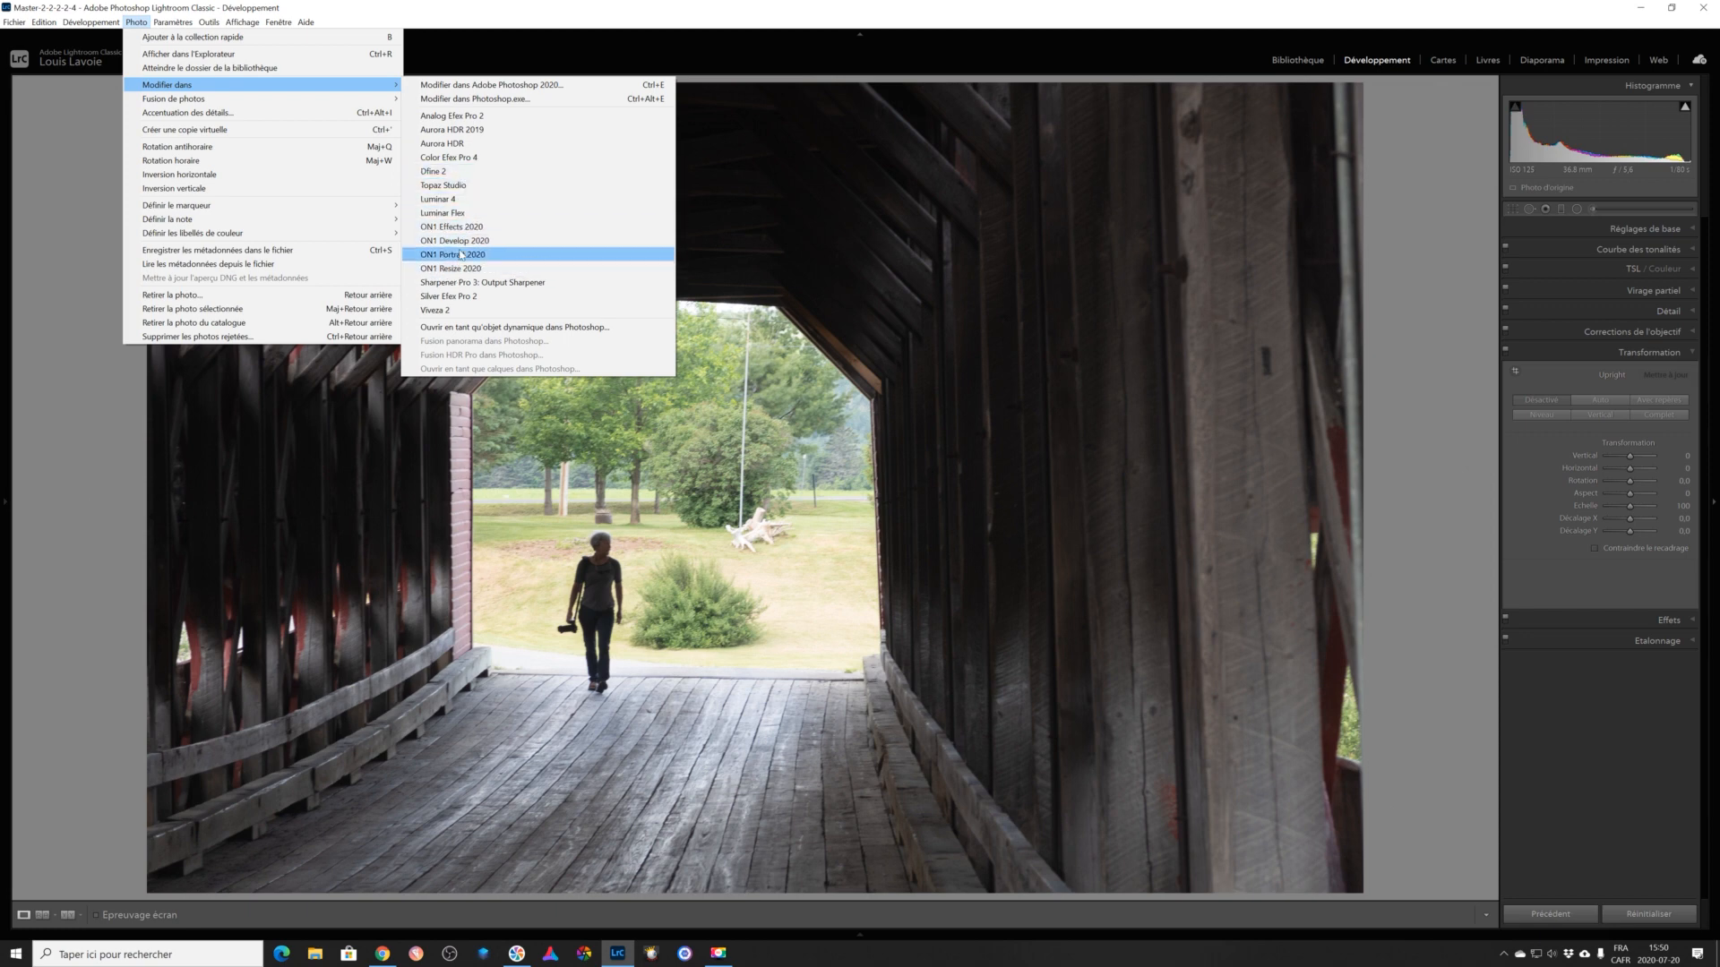
left_click(488, 163)
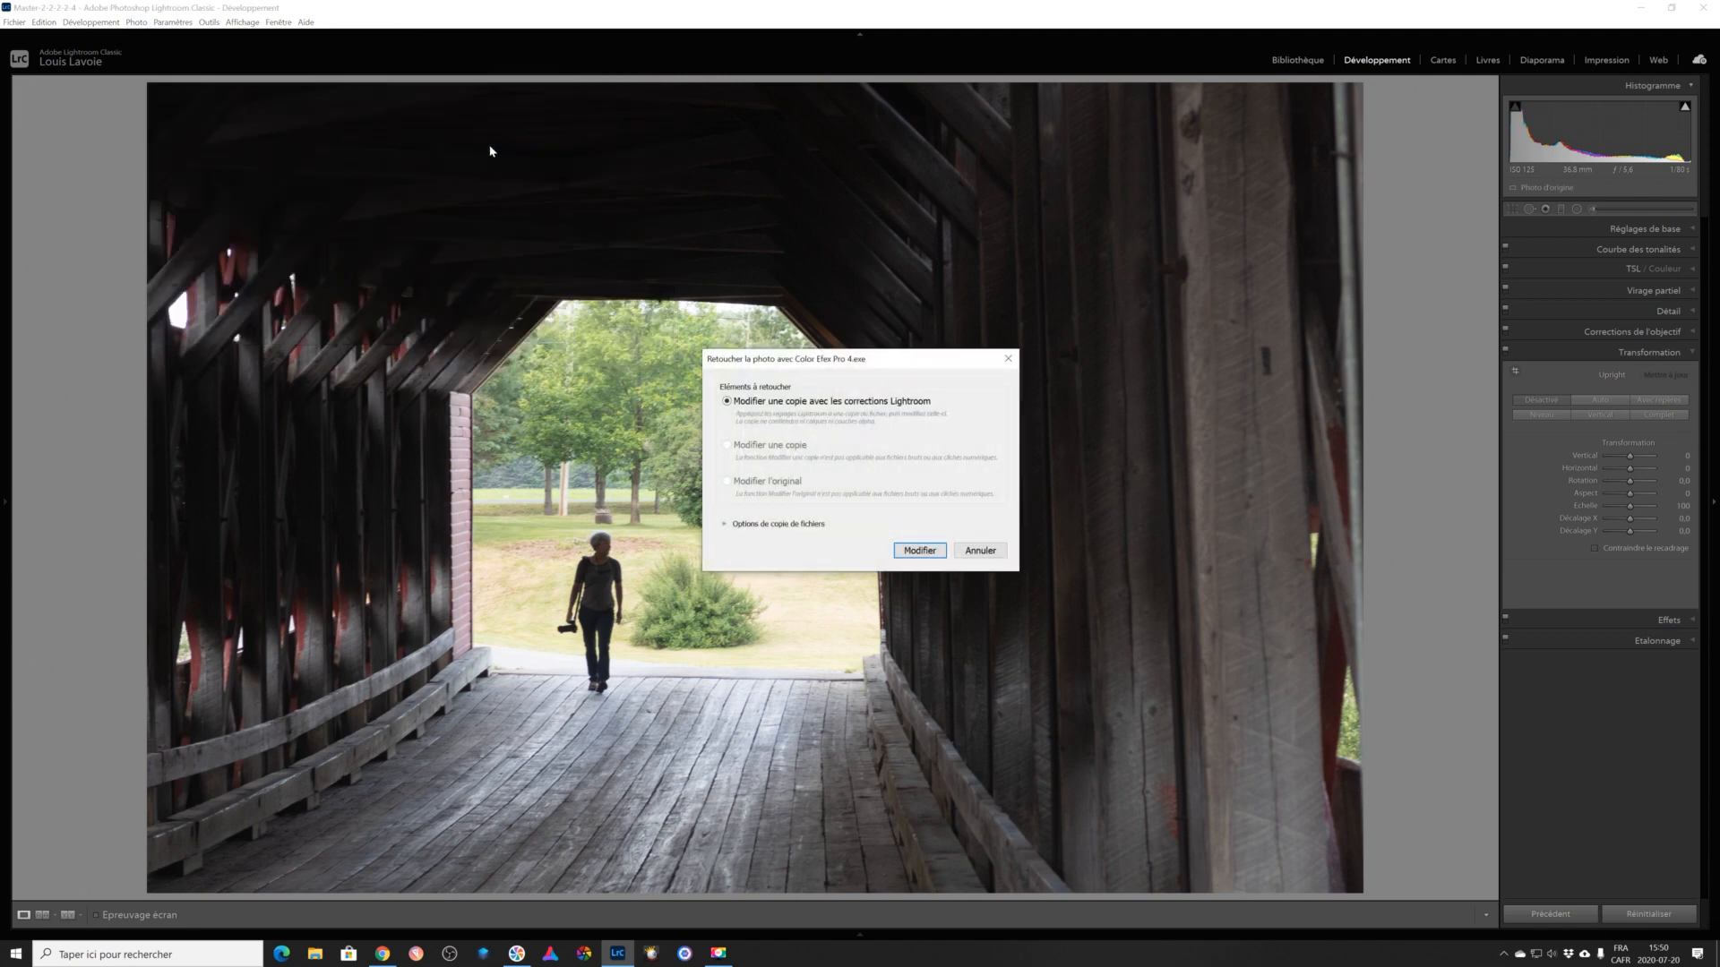
left_click(931, 551)
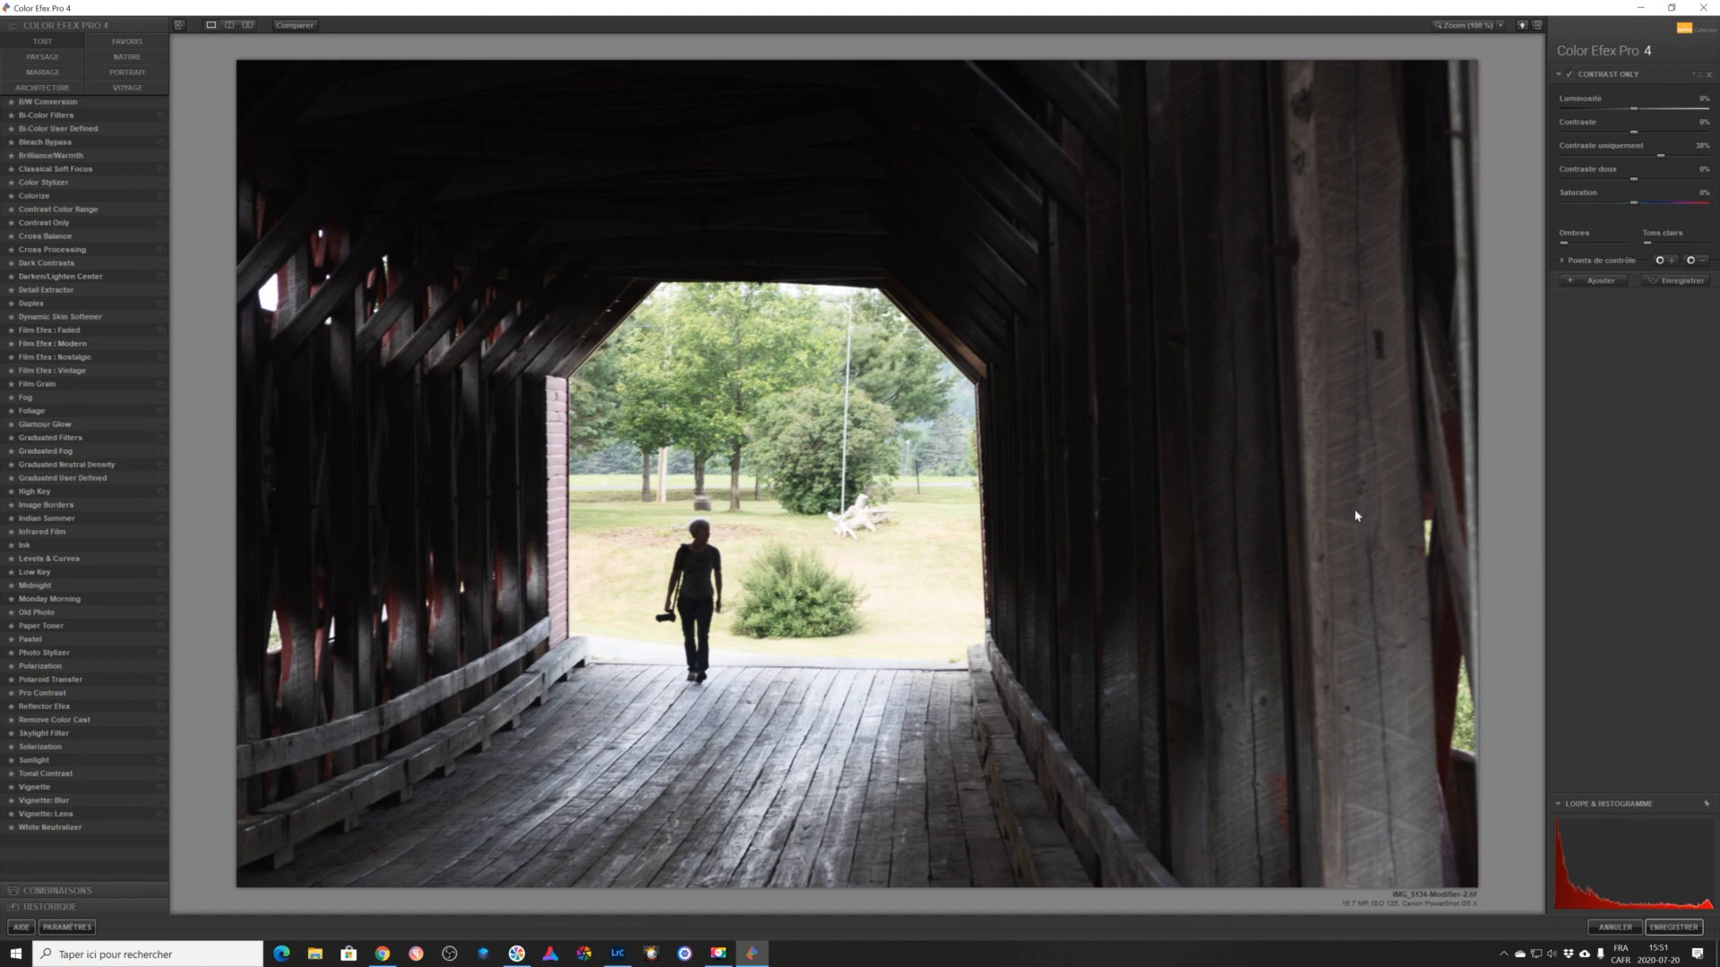
Add a Levels & Curves filter after Contrast Only and shape a gentle S-curve with raised highlights and lowered shadows.
left_click(1595, 282)
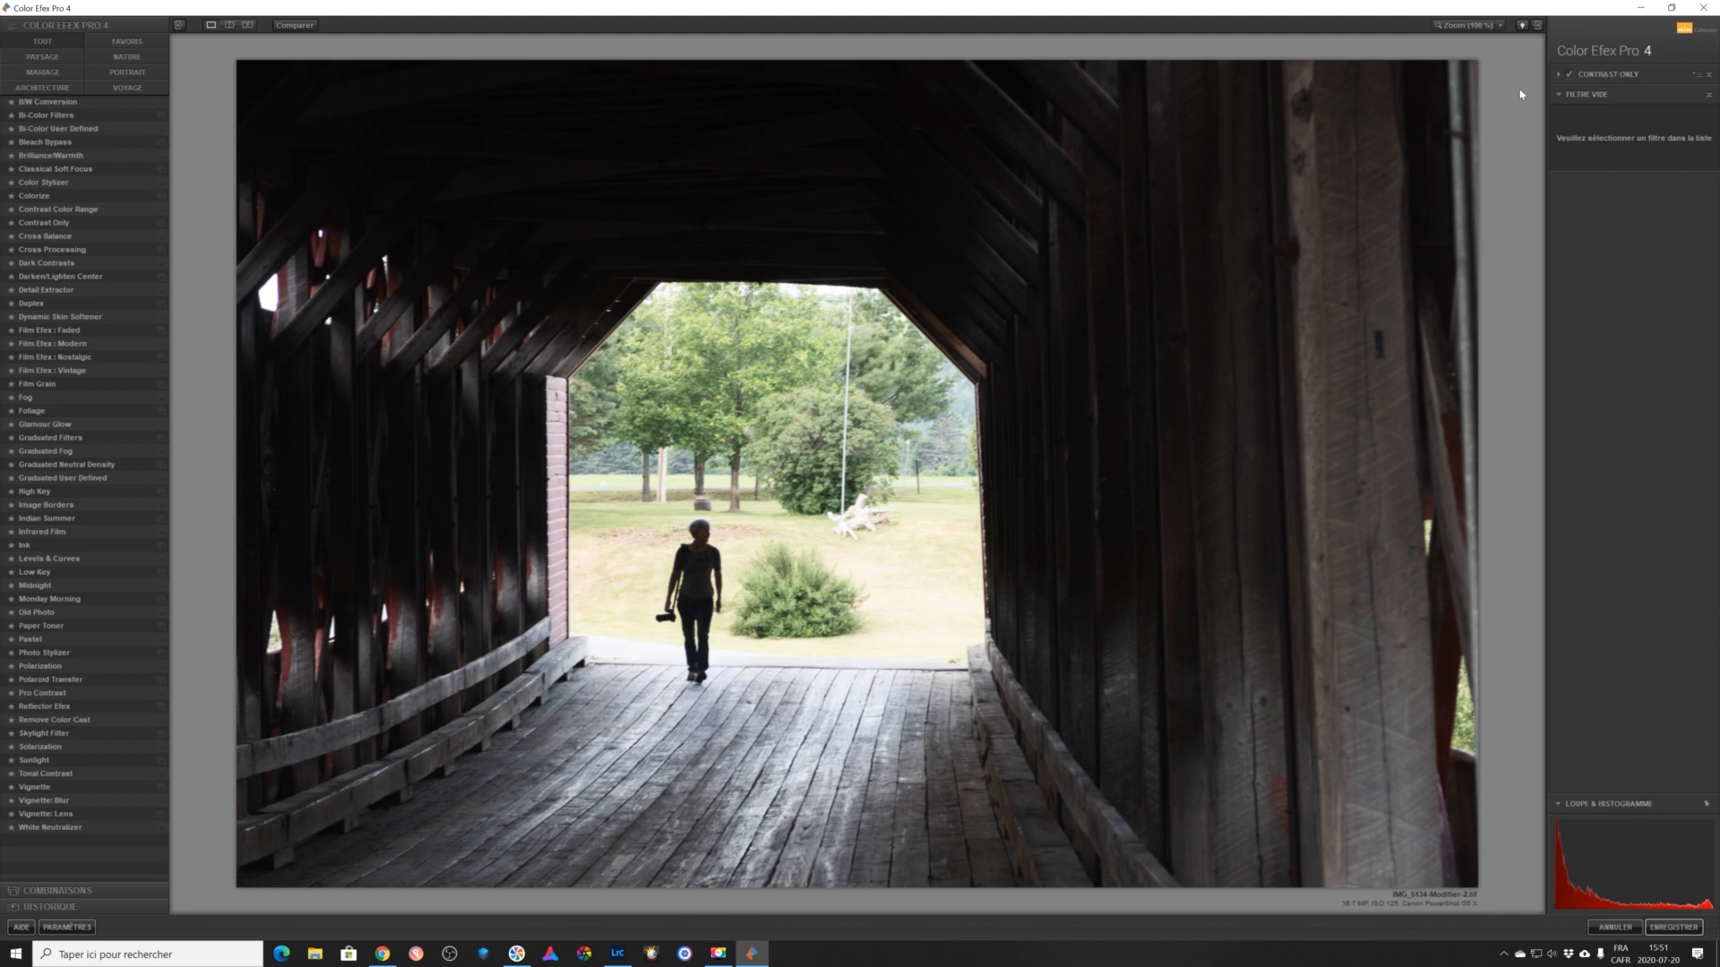
left_click(1569, 78)
left_click(1569, 78)
left_click(62, 560)
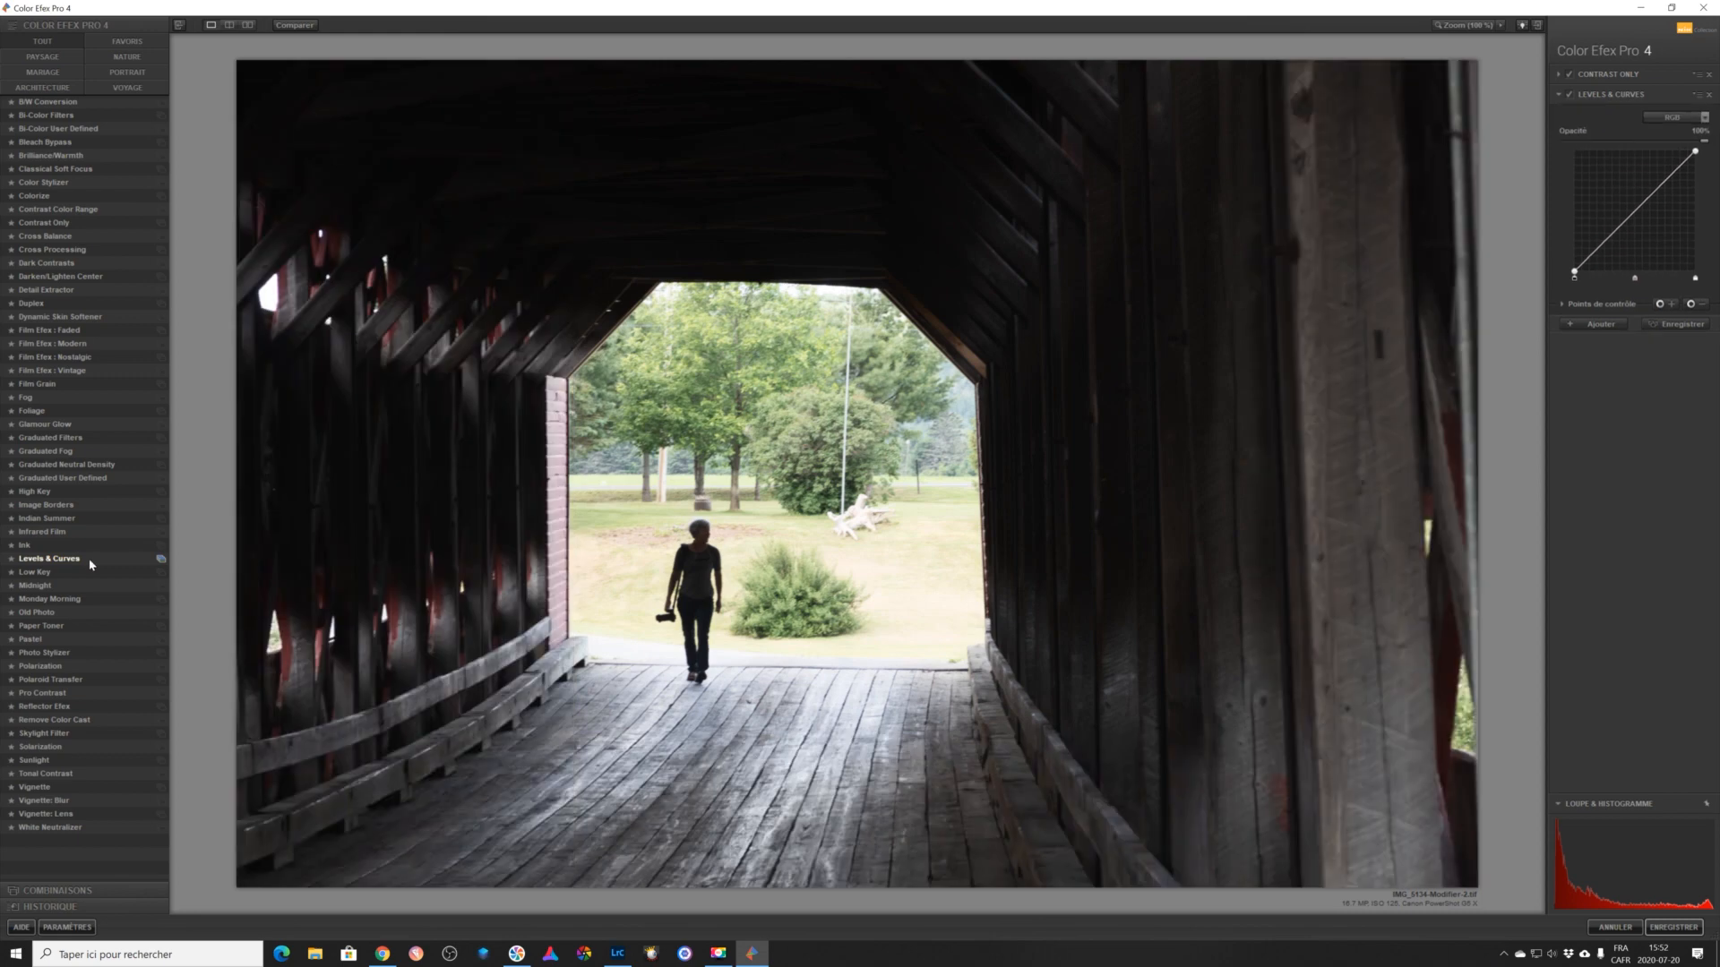
left_click_drag(1663, 185, 1661, 182)
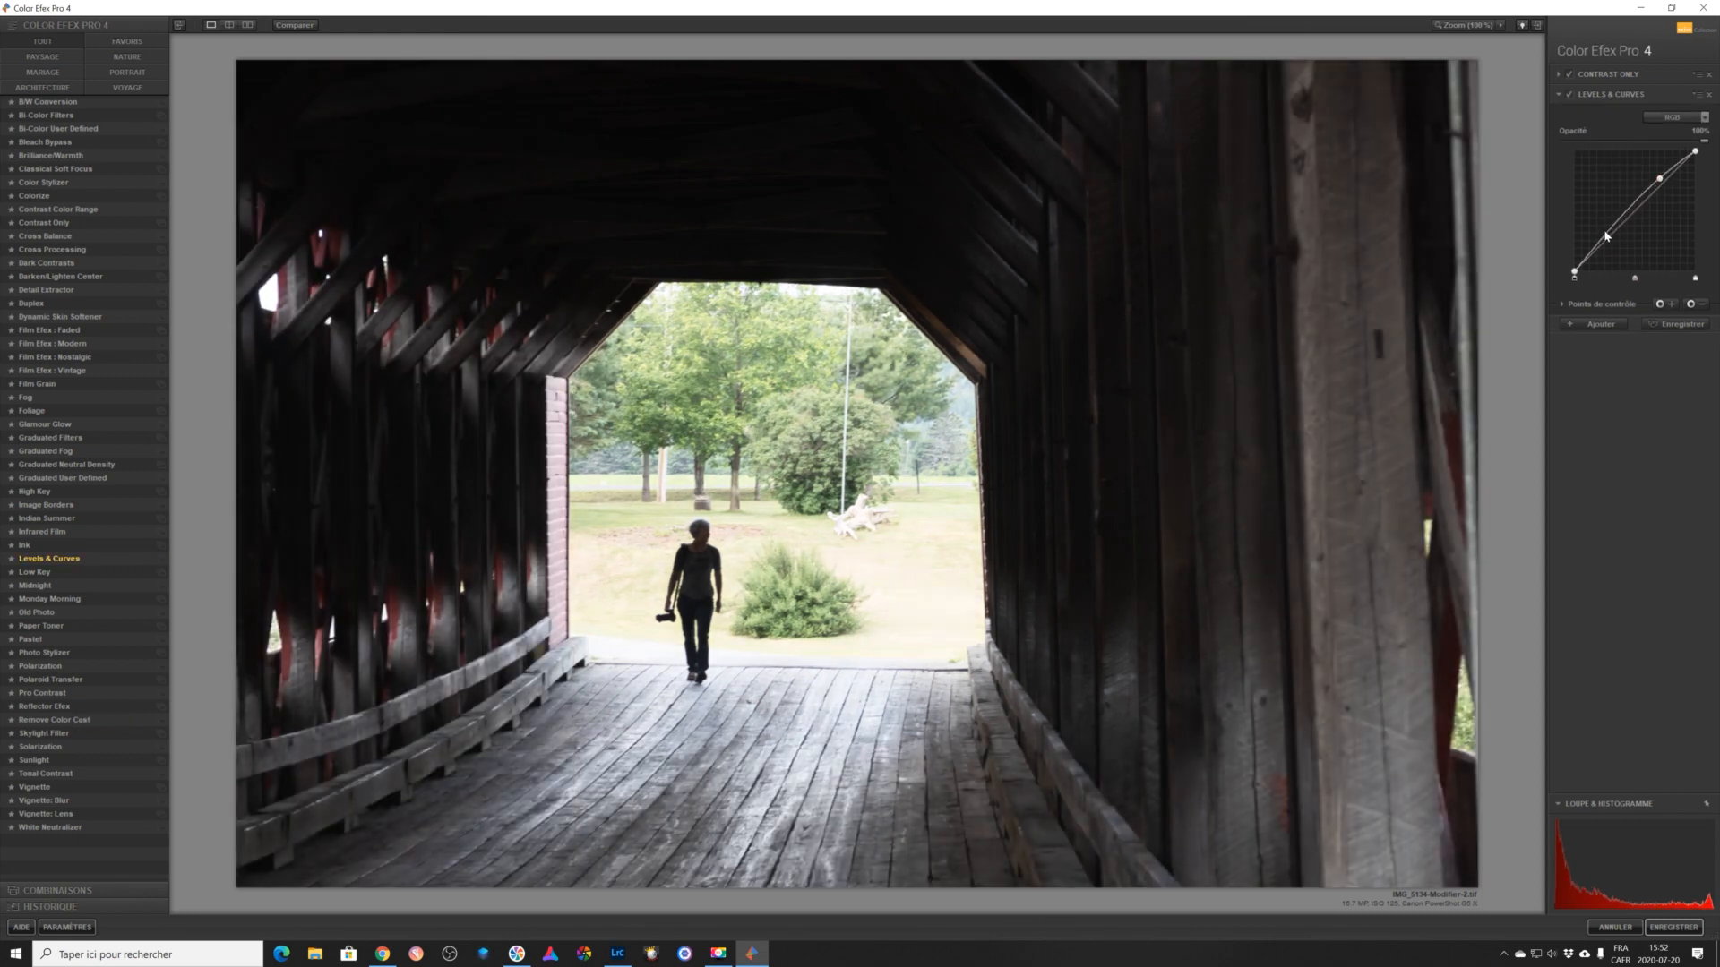
left_click_drag(1605, 242, 1606, 247)
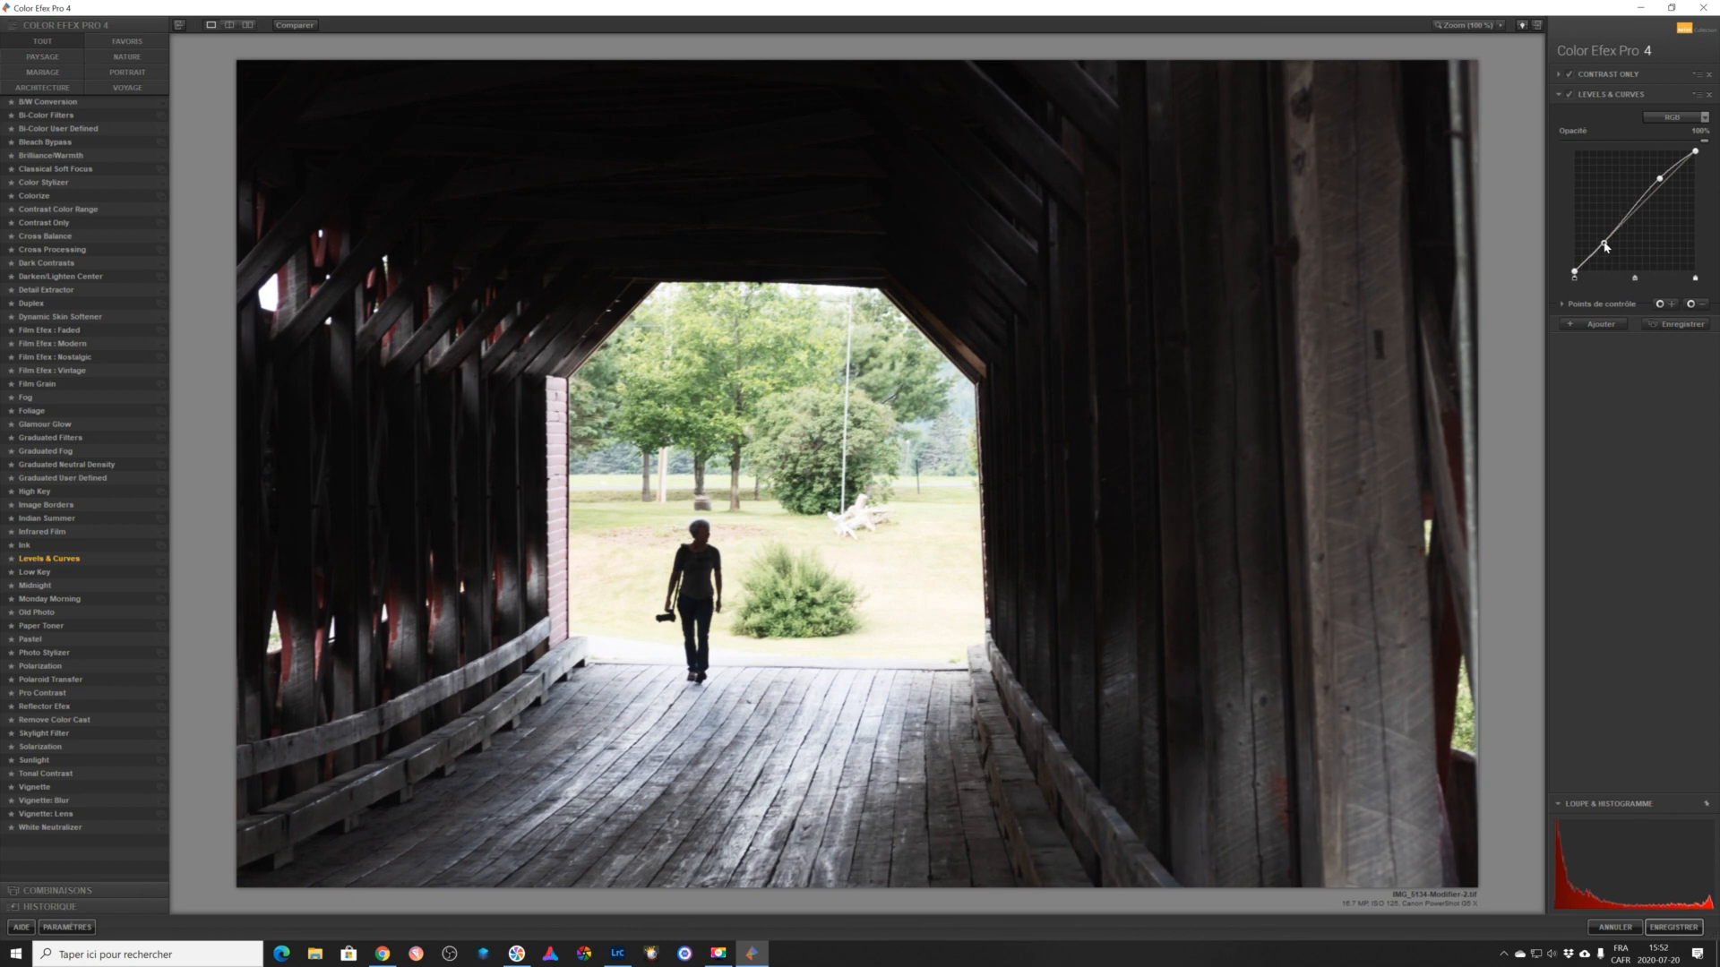
left_click_drag(1607, 249, 1608, 251)
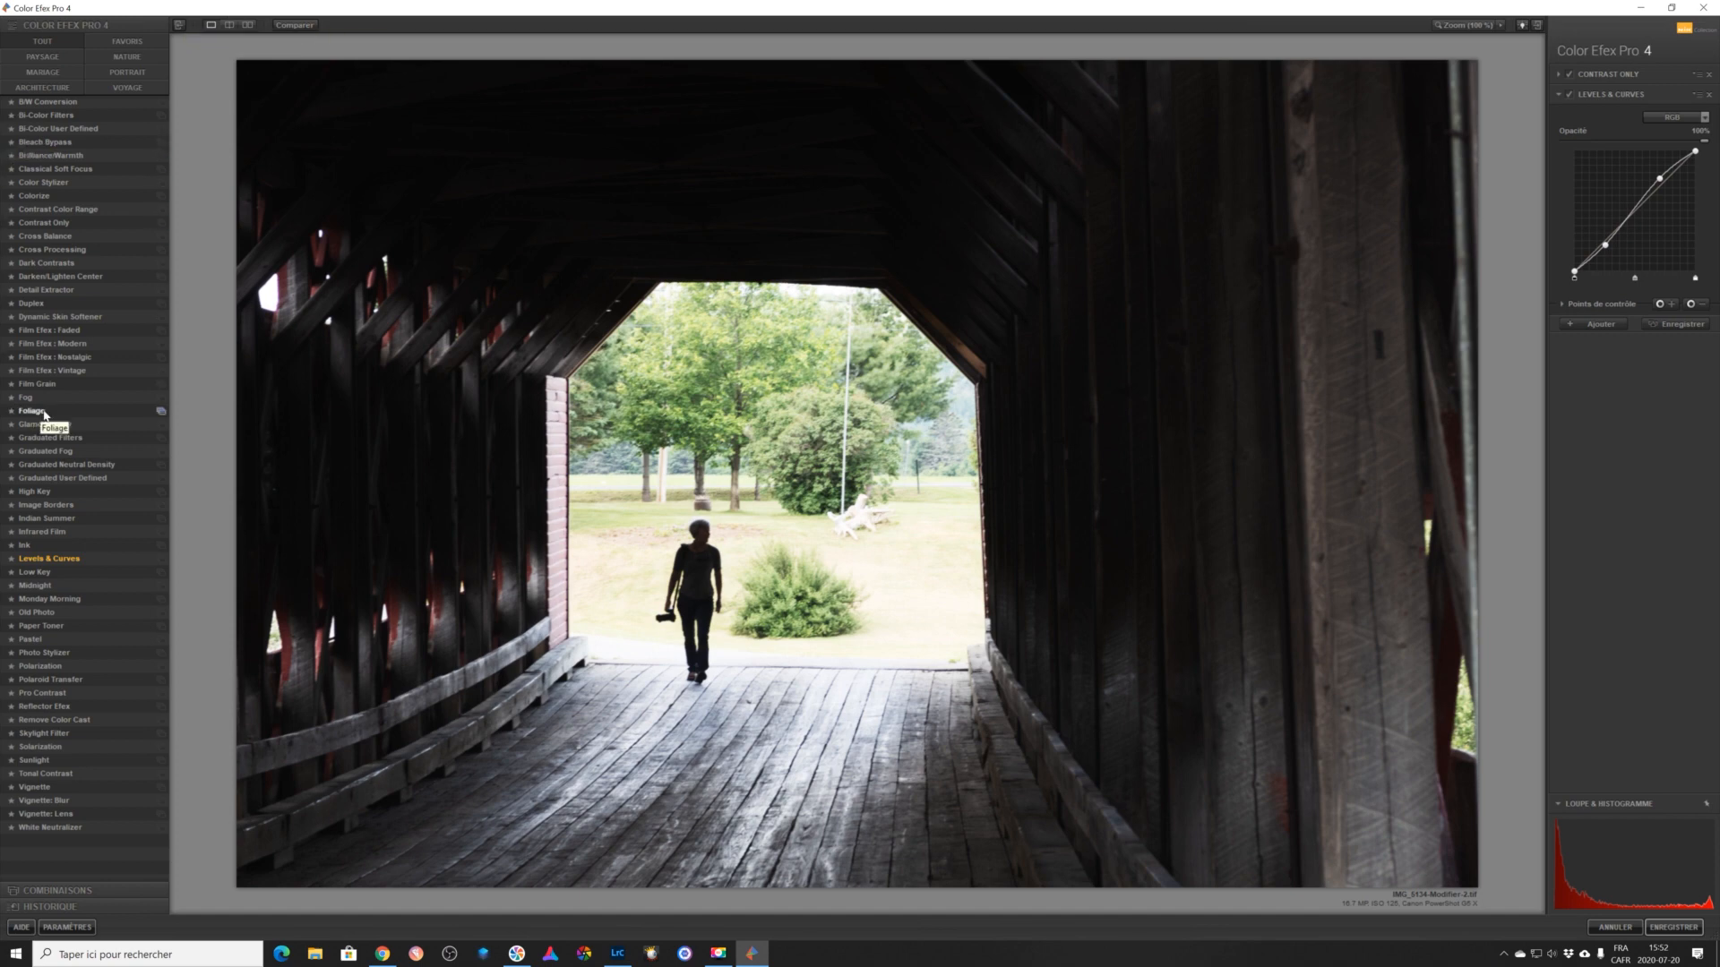
Add a Foliage filter and restrict it to the small bush beside the walking figure with a resized control point.
left_click(1616, 326)
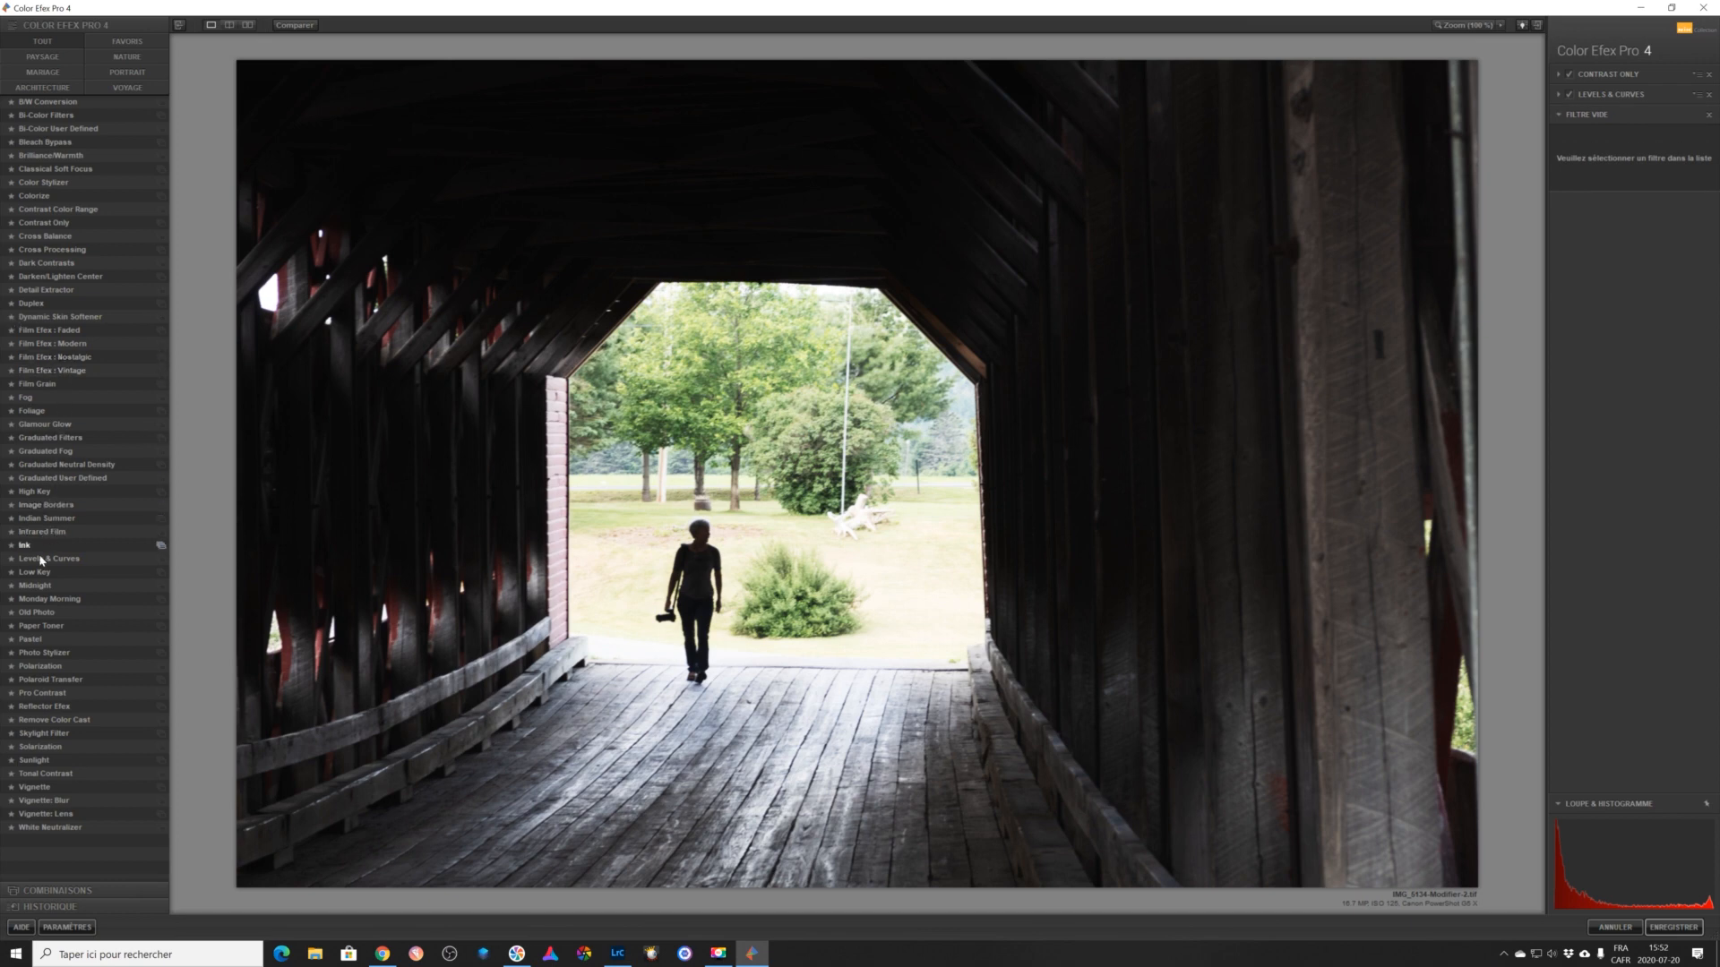
left_click(34, 412)
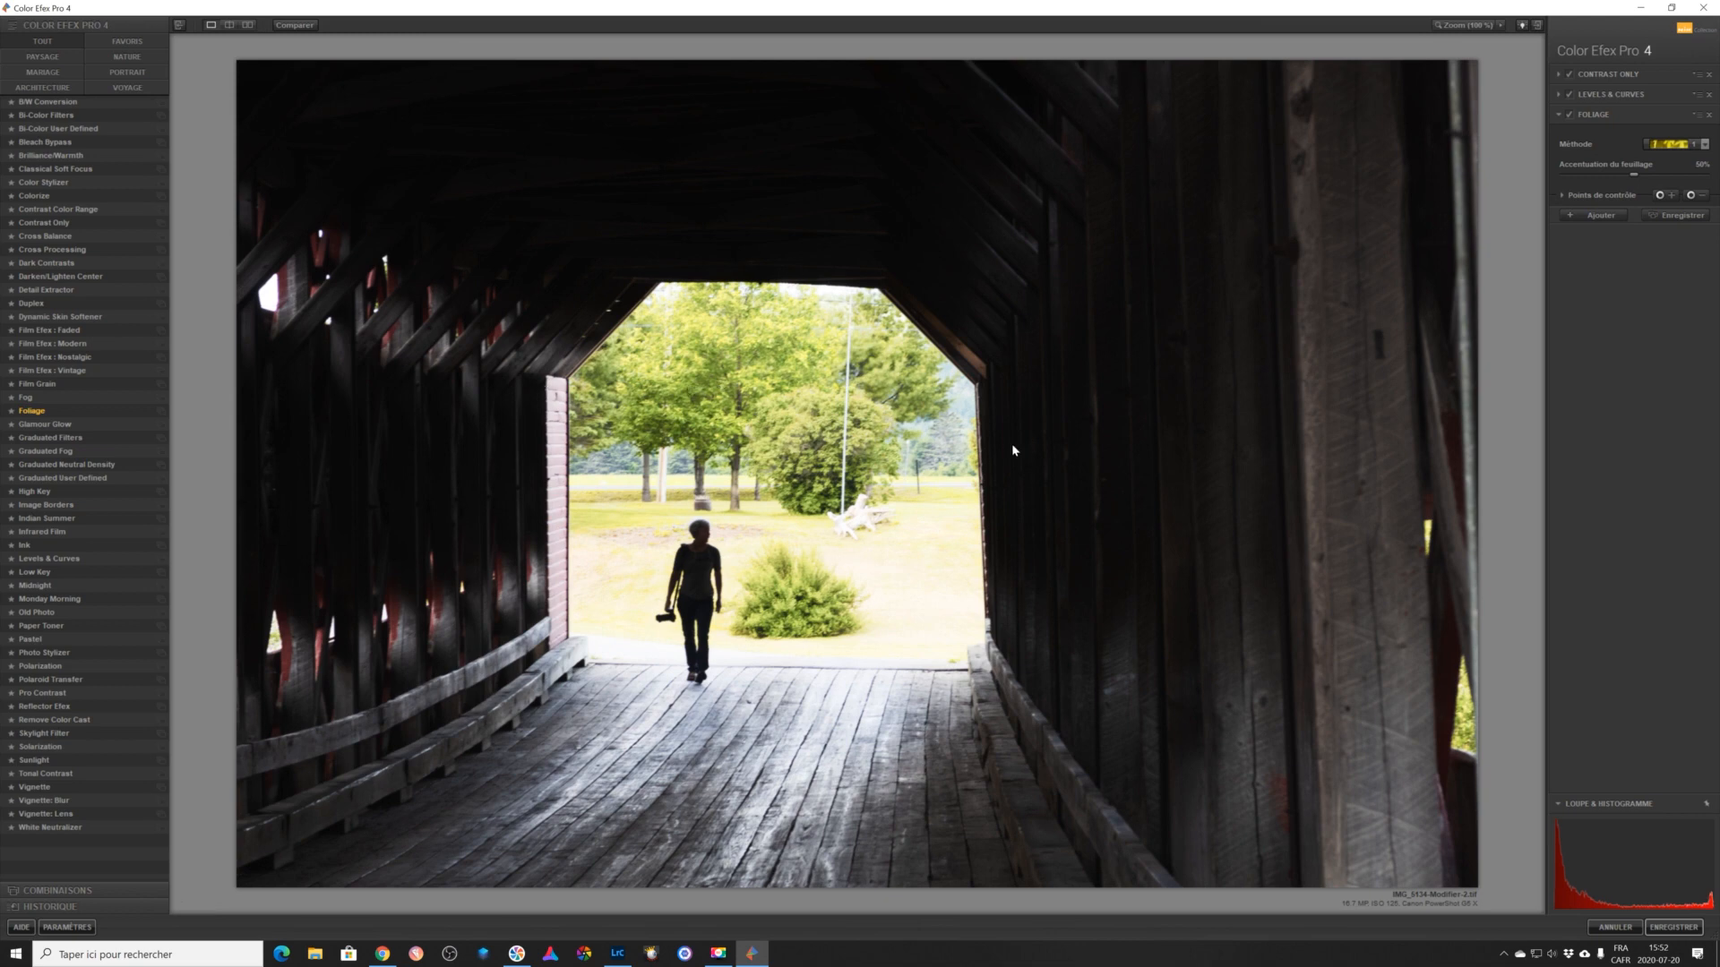
left_click(1660, 196)
left_click(794, 597)
left_click_drag(826, 600, 823, 606)
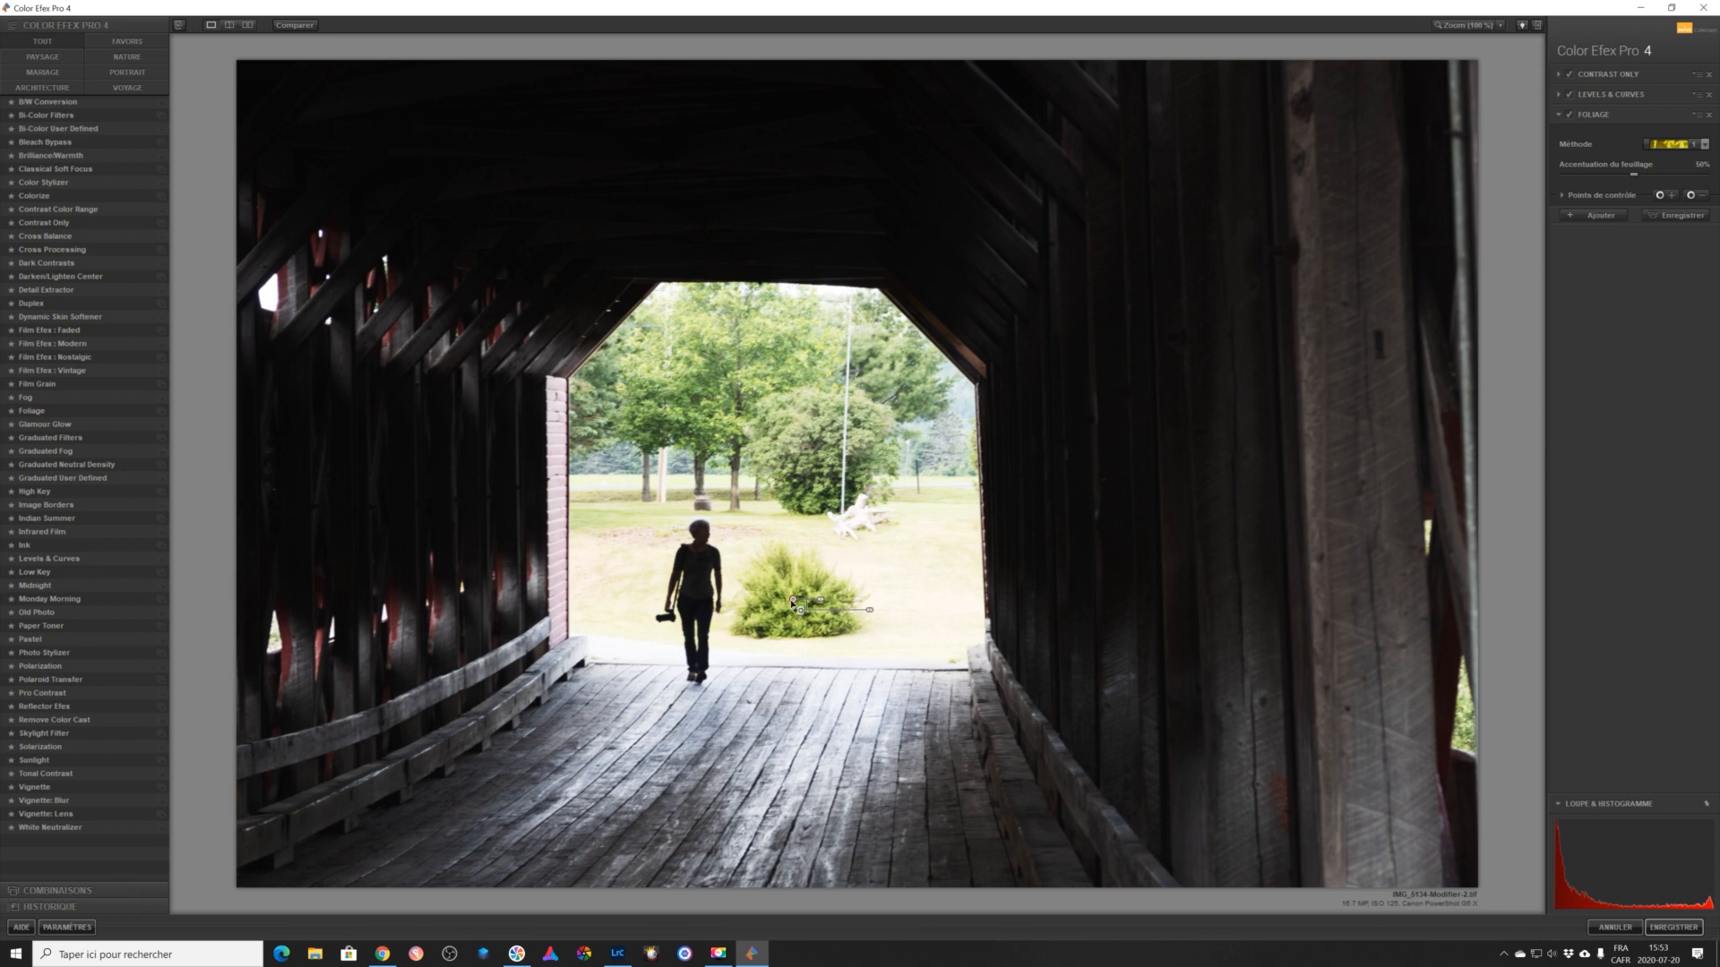
Duplicate the Foliage control point onto the large shrub and onto the trees behind the figure, adjusting its size.
key("ctrl+d")
left_click_drag(802, 606, 815, 454)
left_click_drag(841, 453, 843, 454)
key("ctrl+d")
left_click_drag(824, 468, 656, 398)
Add a Colorize filter and set its colour to the dark green basic swatch (red 0, green 128, blue 0).
left_click(1582, 218)
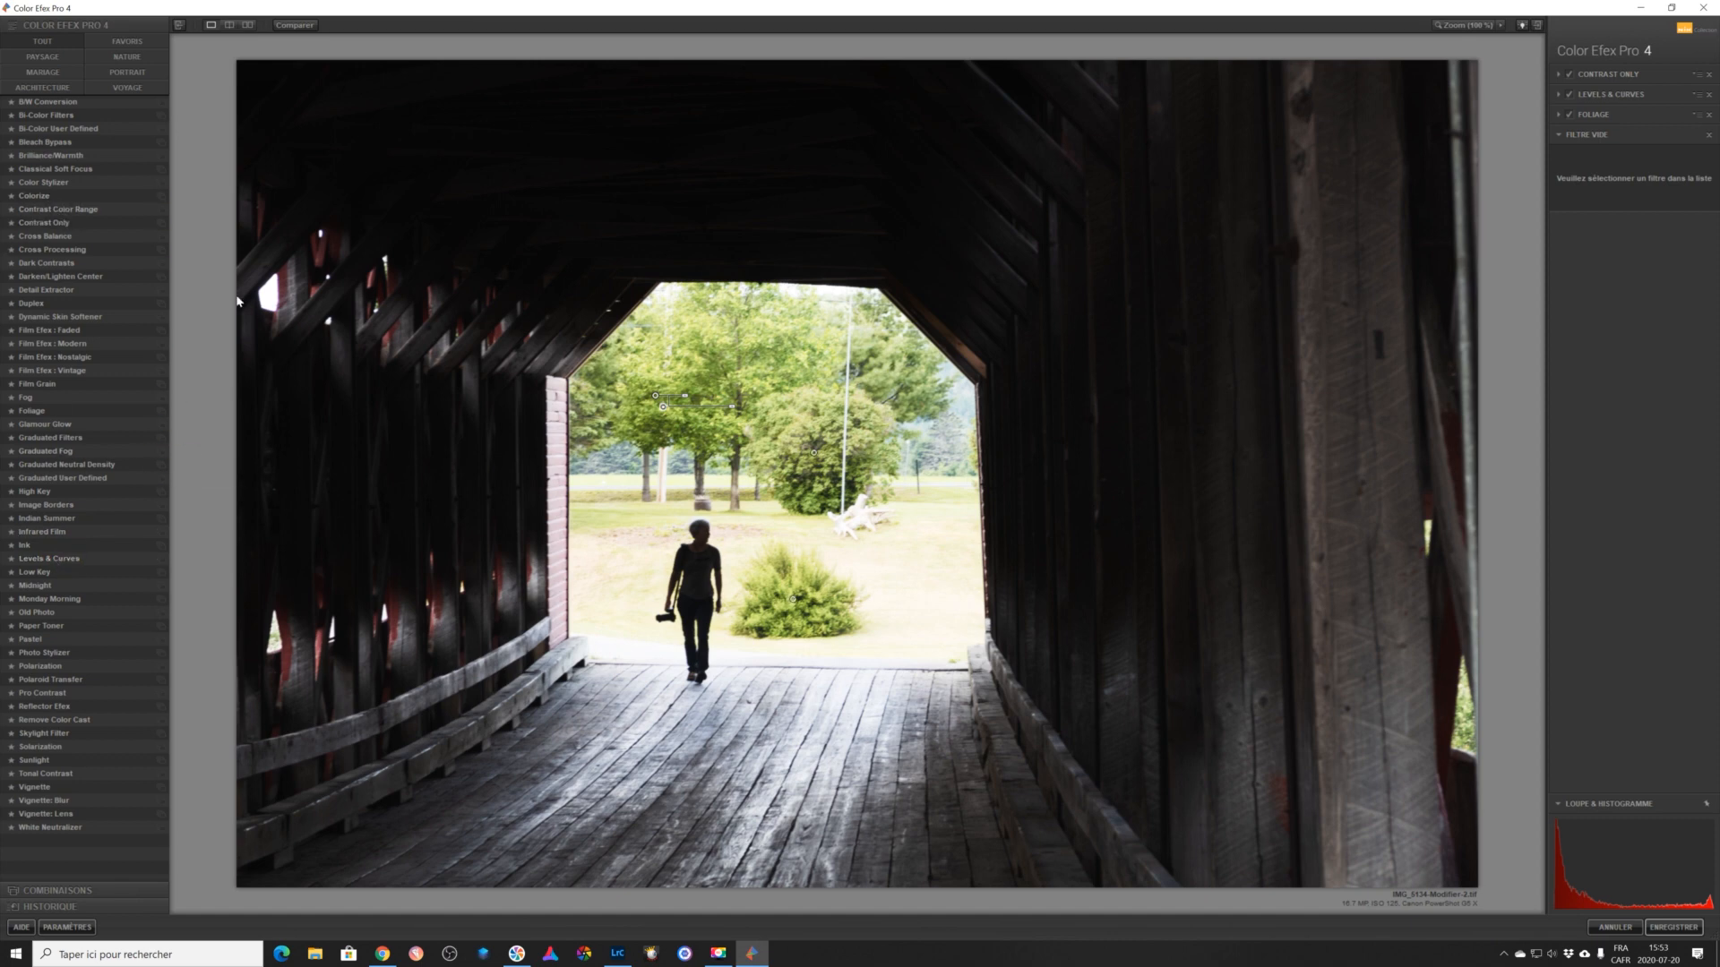
left_click(66, 195)
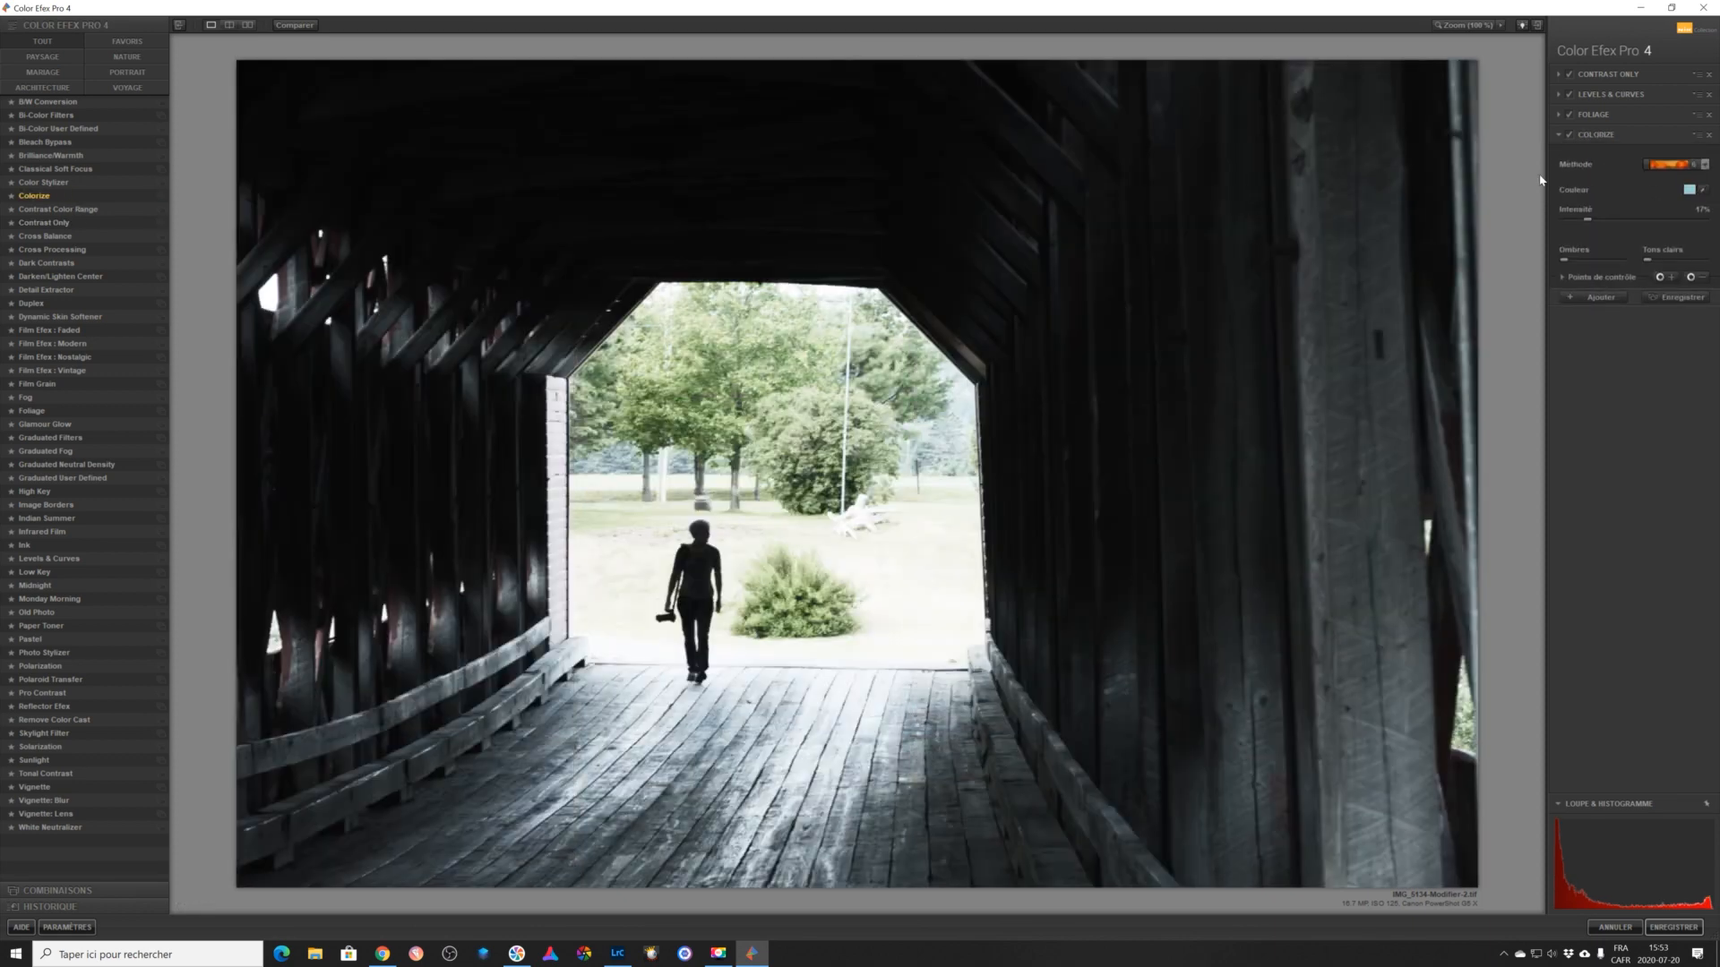
left_click(1691, 191)
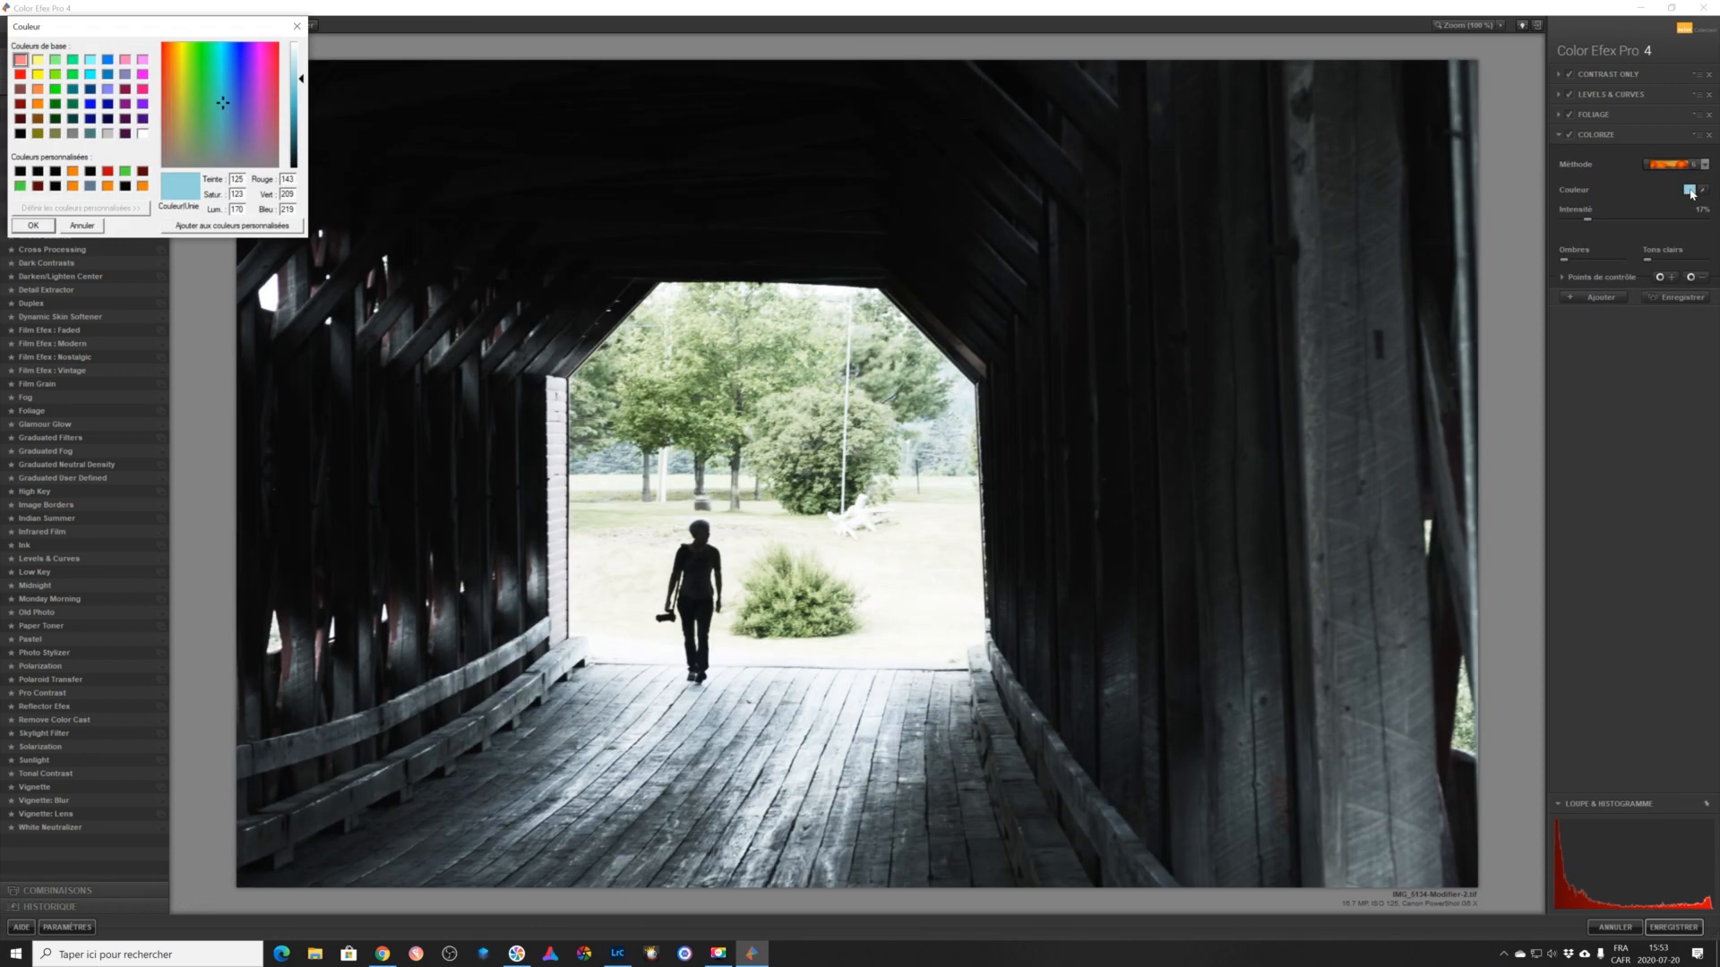
left_click(56, 104)
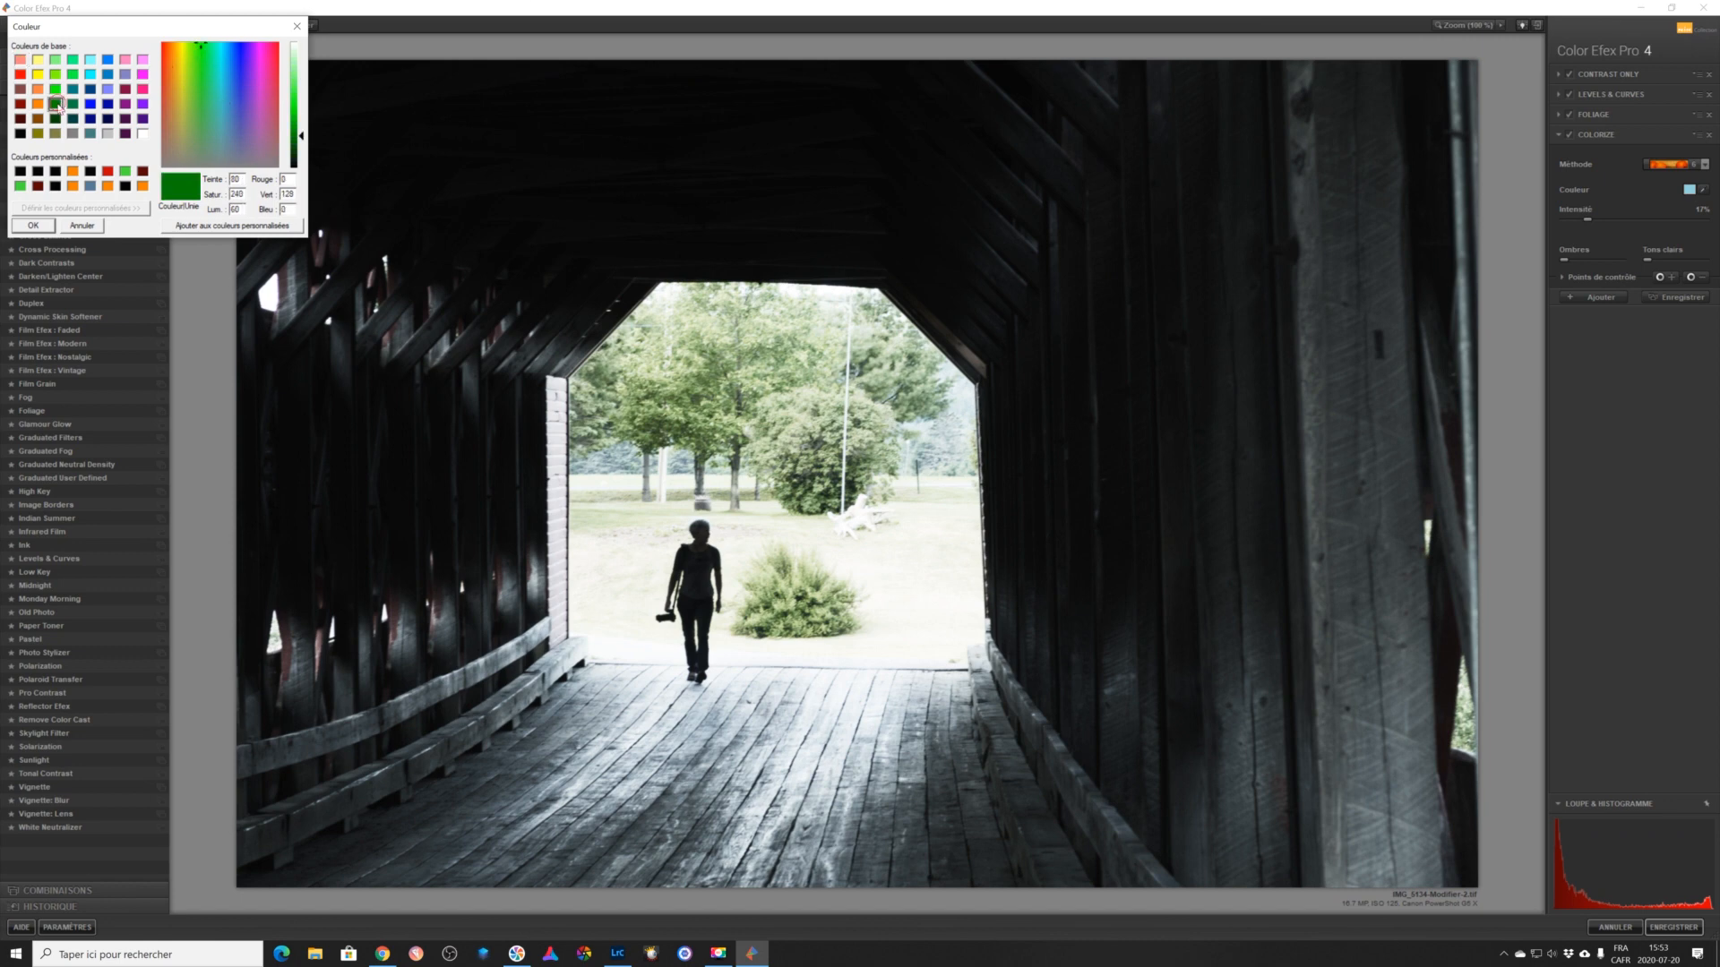
left_click(33, 225)
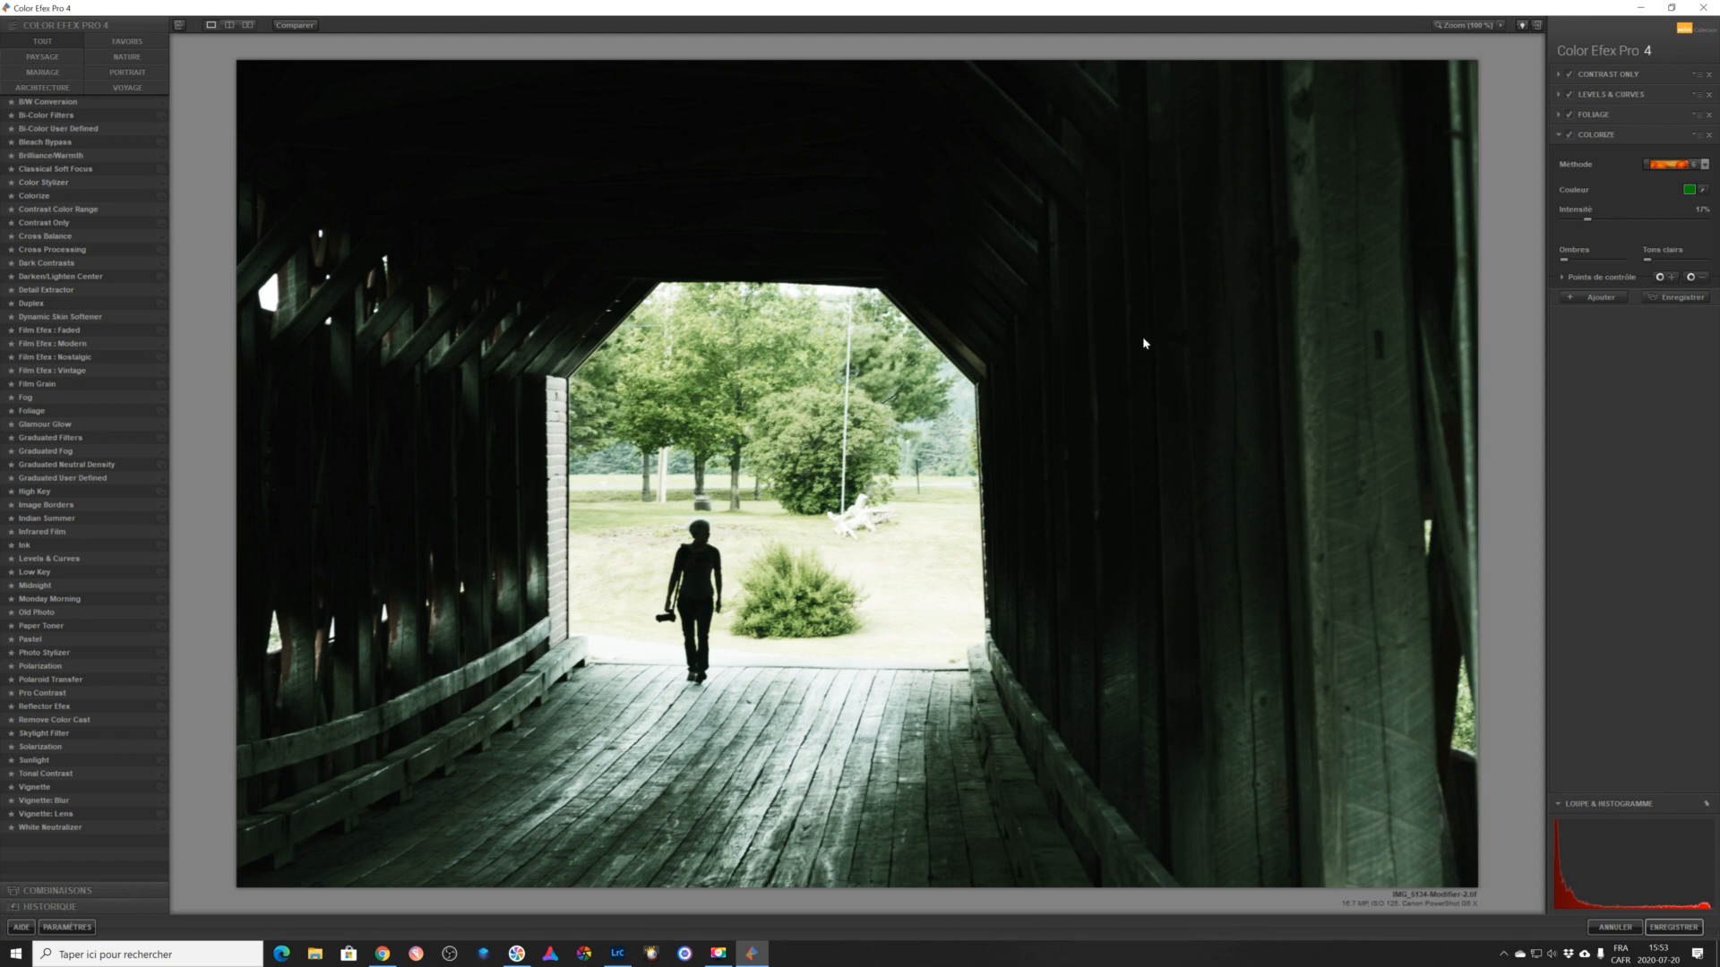
Restrict the Colorize filter to the grass with control points on both sides of the walking figure.
left_click(1664, 277)
left_click(933, 576)
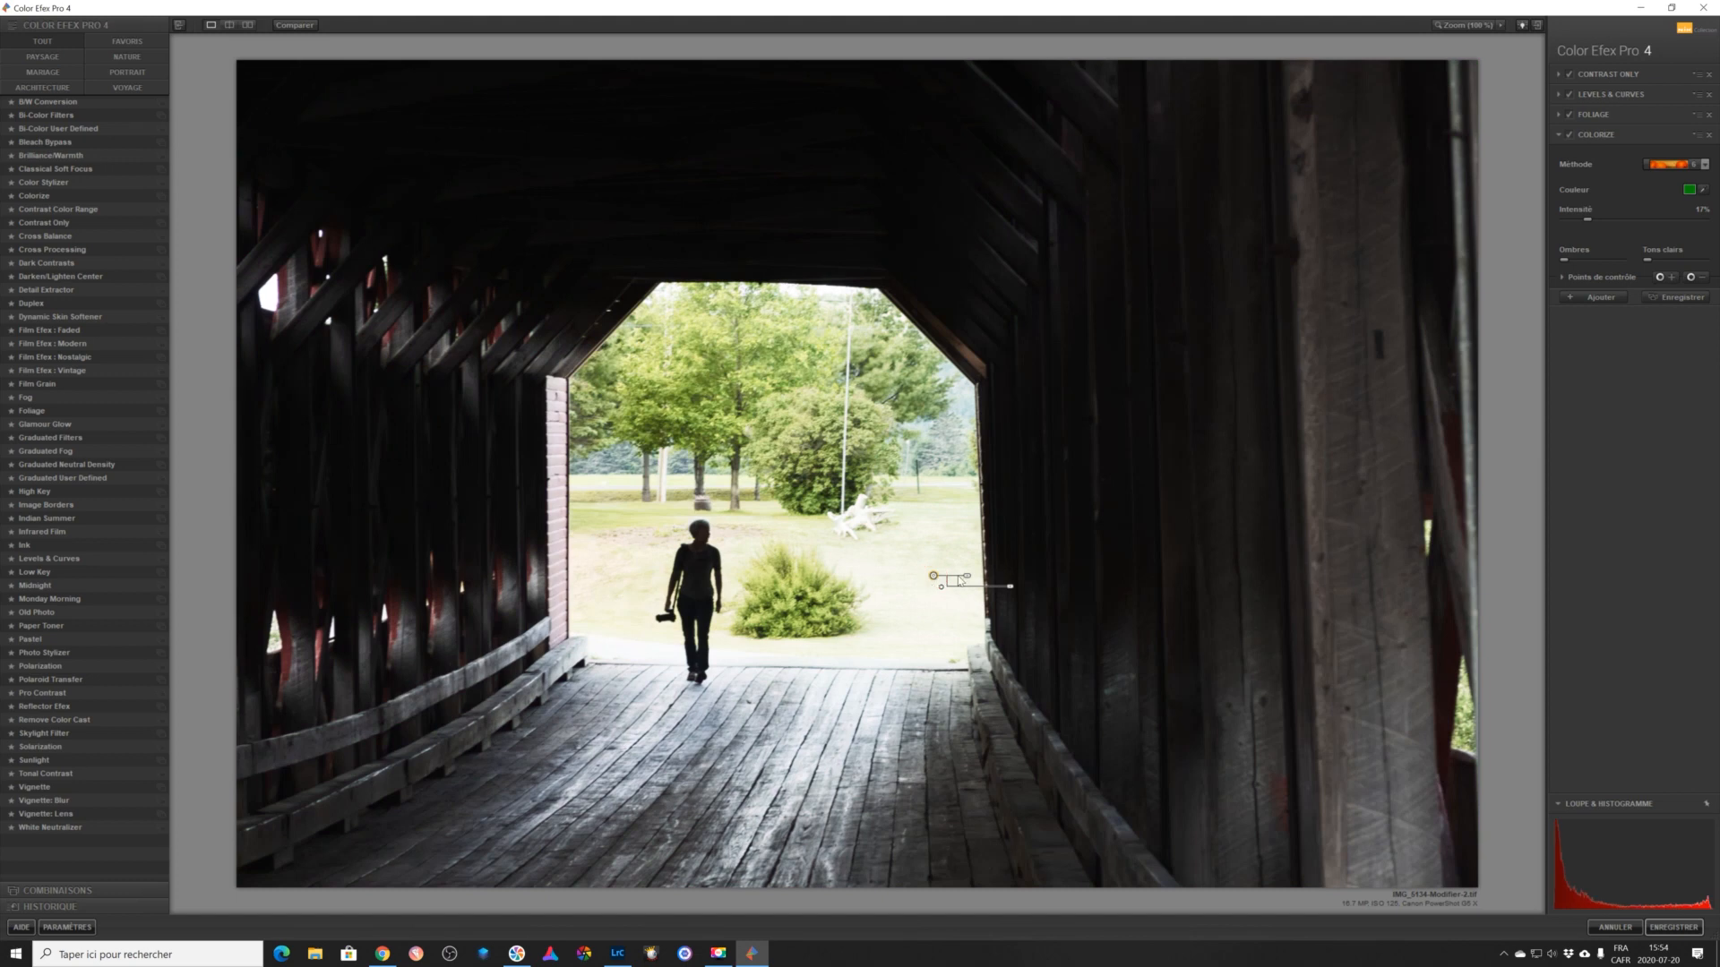
mouse_move(933, 575)
left_mouse_down()
mouse_move(933, 561)
mouse_move(985, 563)
mouse_move(964, 561)
left_mouse_up()
left_click_drag(933, 562, 621, 592)
Add a Midnight filter and restrict it to the large shrub in the background with a resized control point.
left_click(1600, 296)
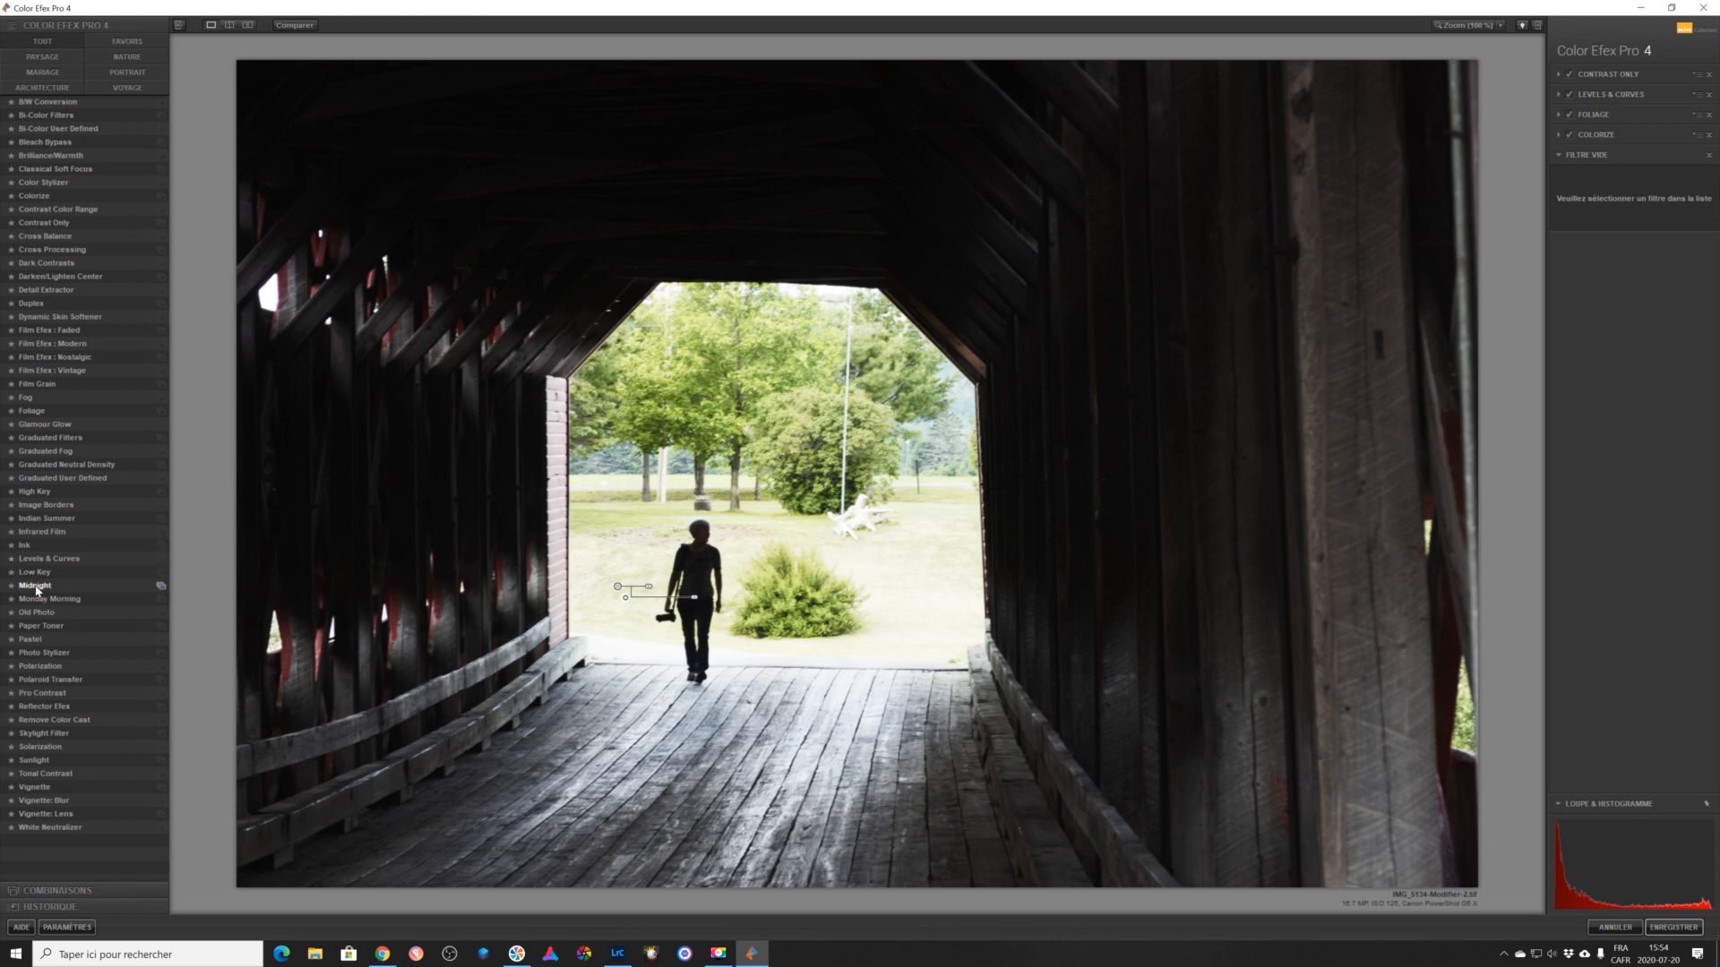
left_click(36, 587)
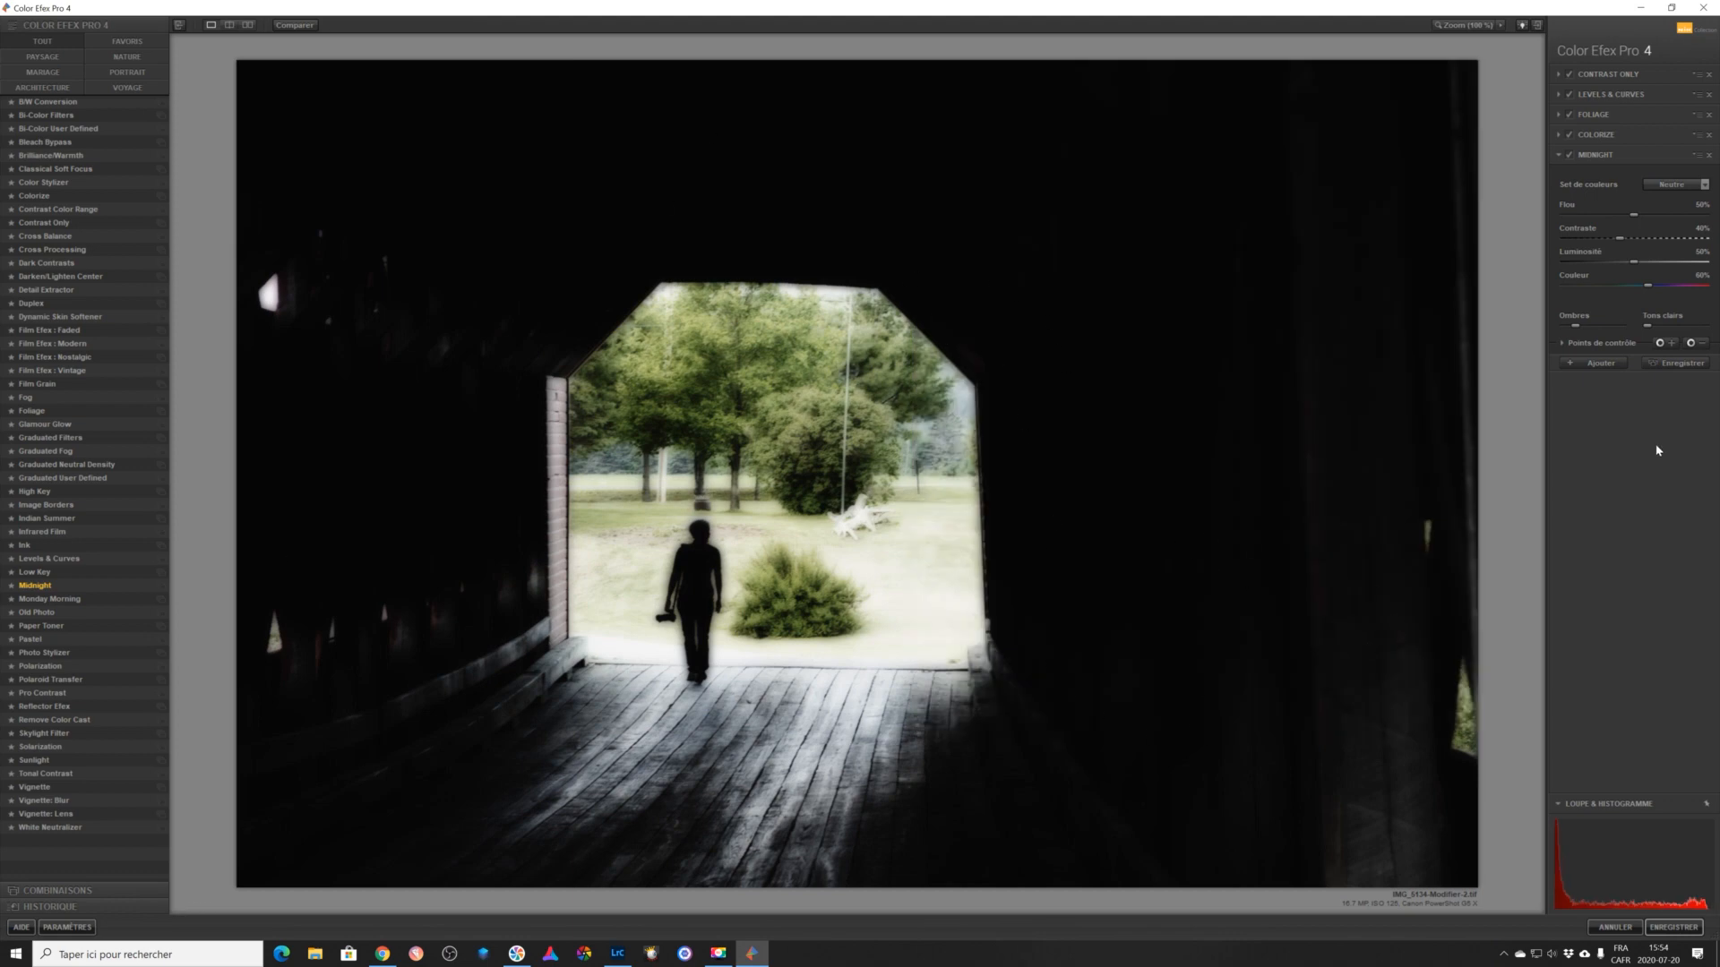
left_click(1659, 344)
left_click(812, 464)
left_click_drag(843, 468, 843, 468)
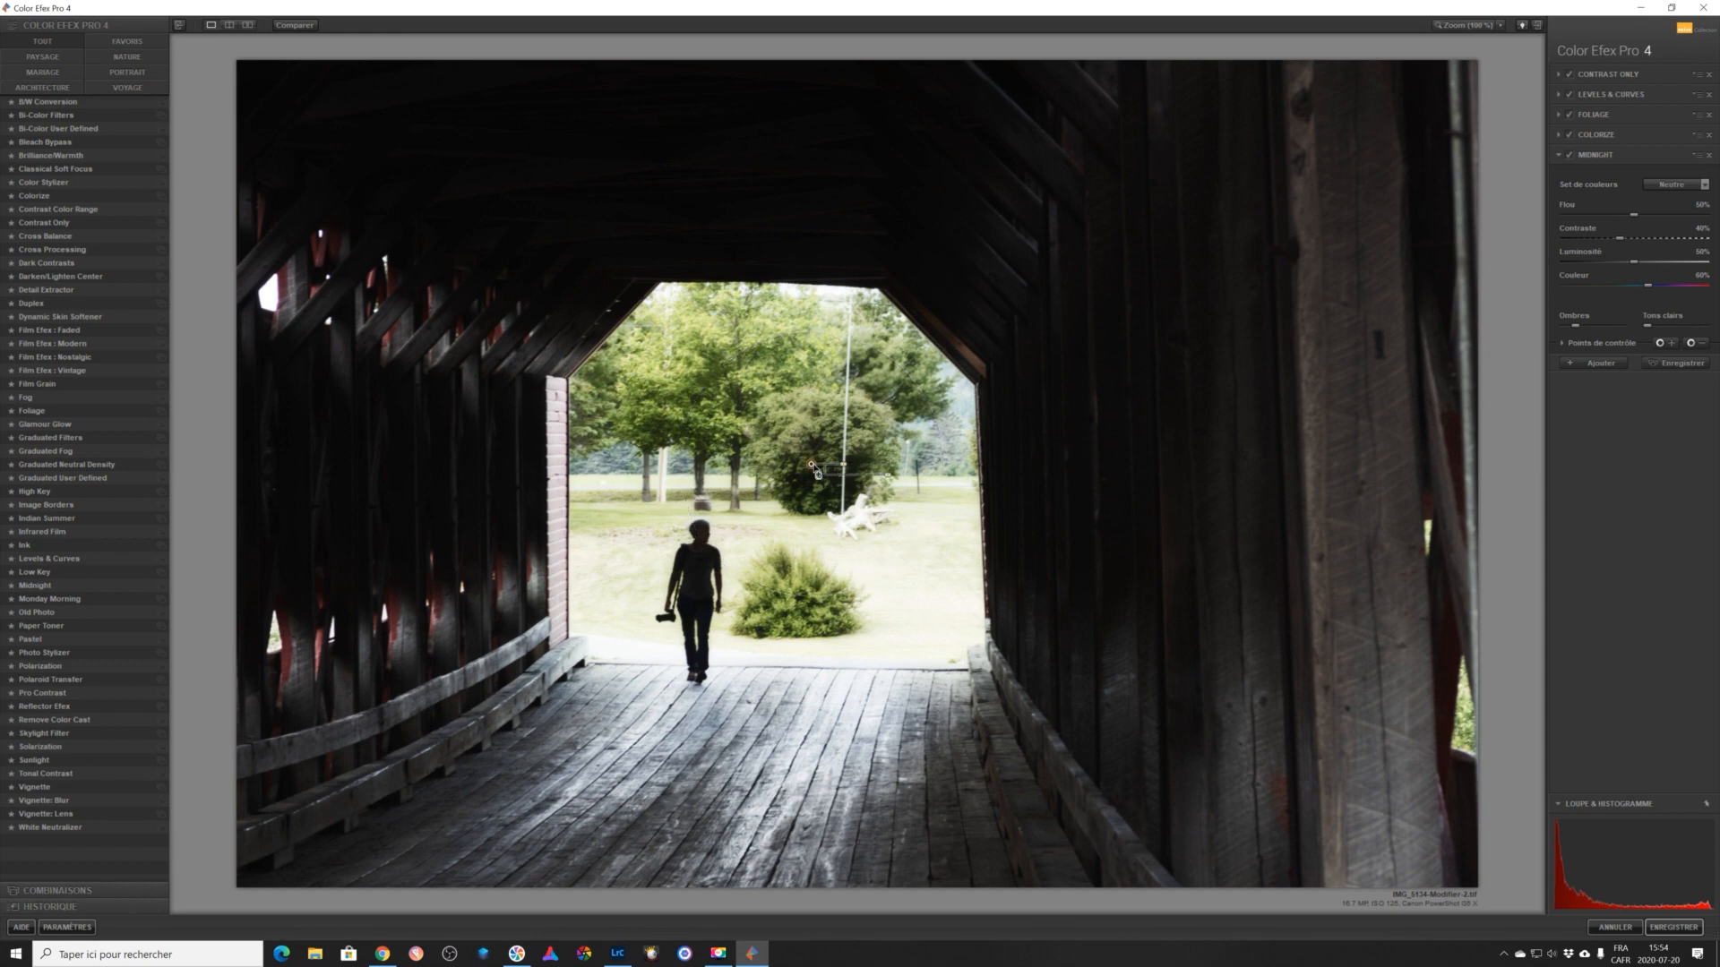
Duplicate the Midnight control point onto the bridge floor and the right-hand wooden wall, and delete the trial copy on the lawn.
key("ctrl+d")
left_click_drag(819, 470, 907, 776)
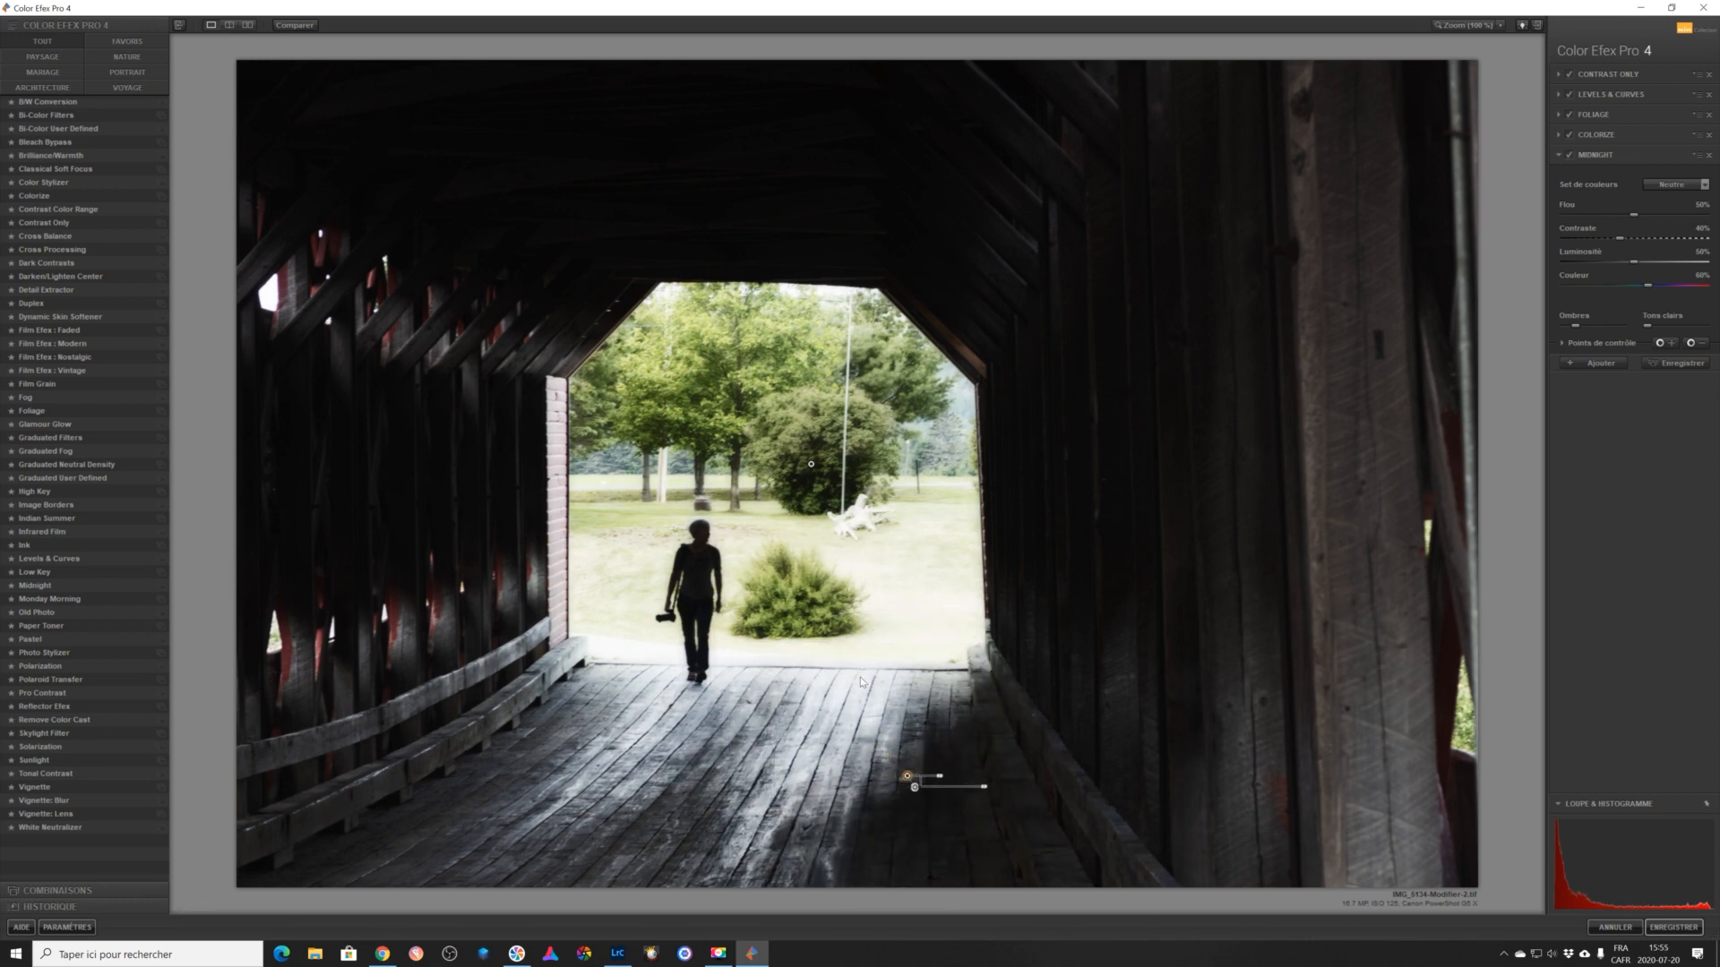
mouse_move(913, 785)
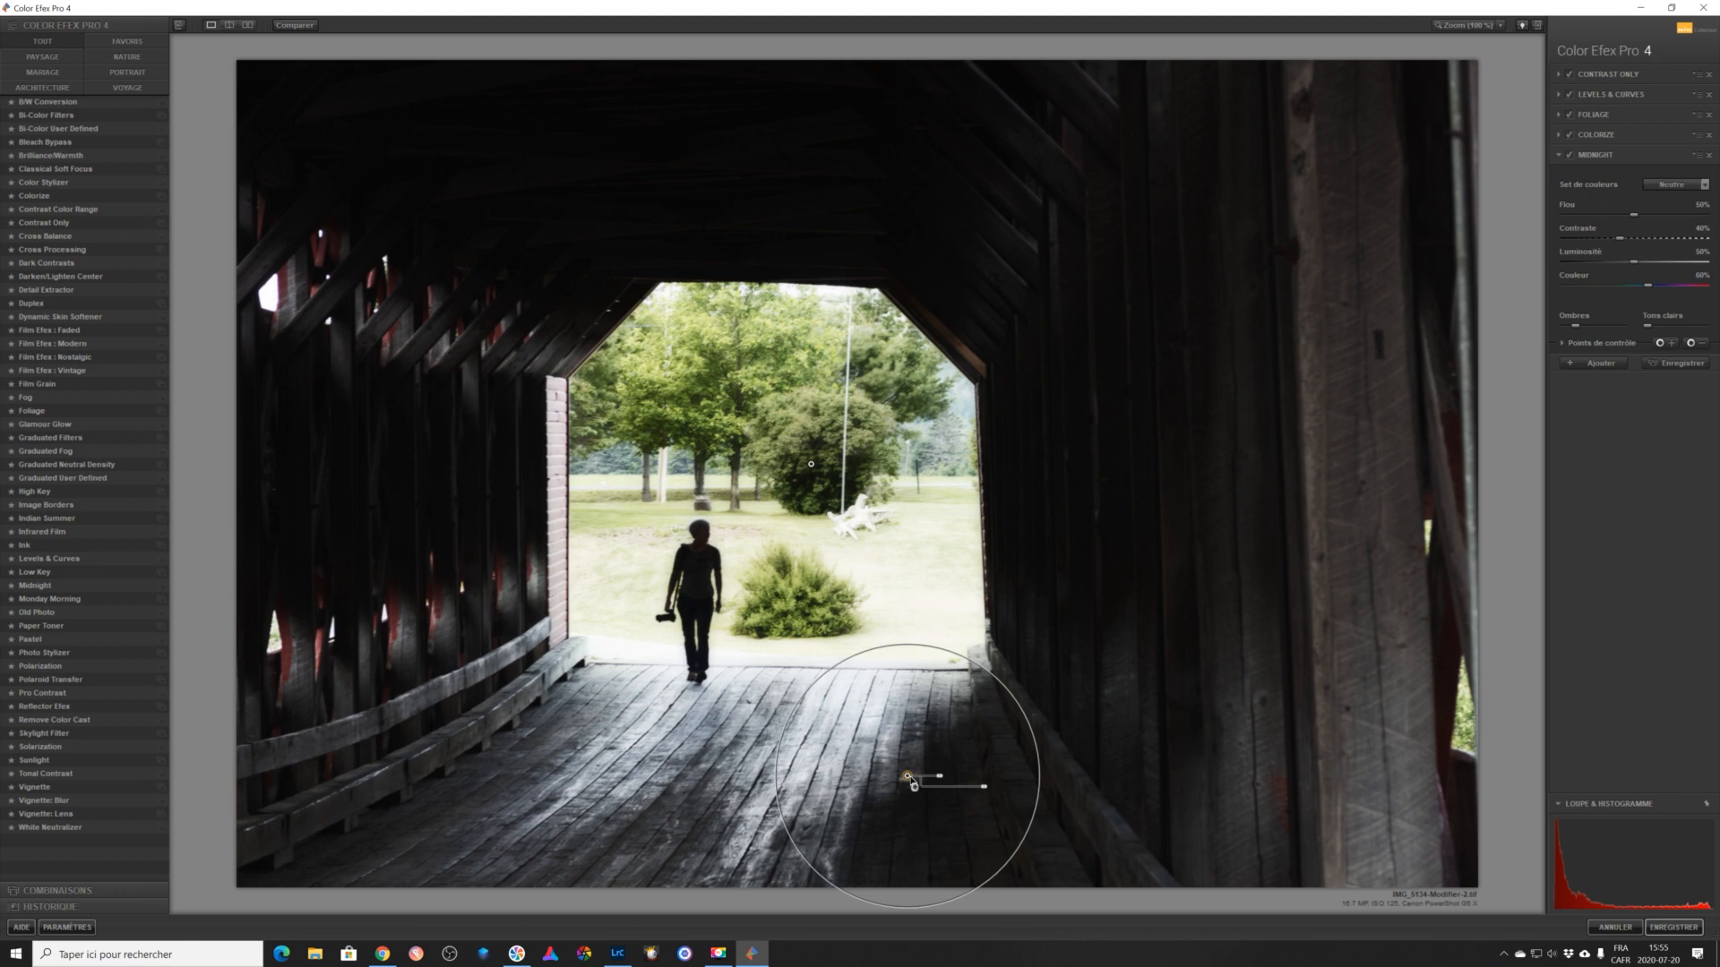
left_click_drag(983, 787, 973, 788)
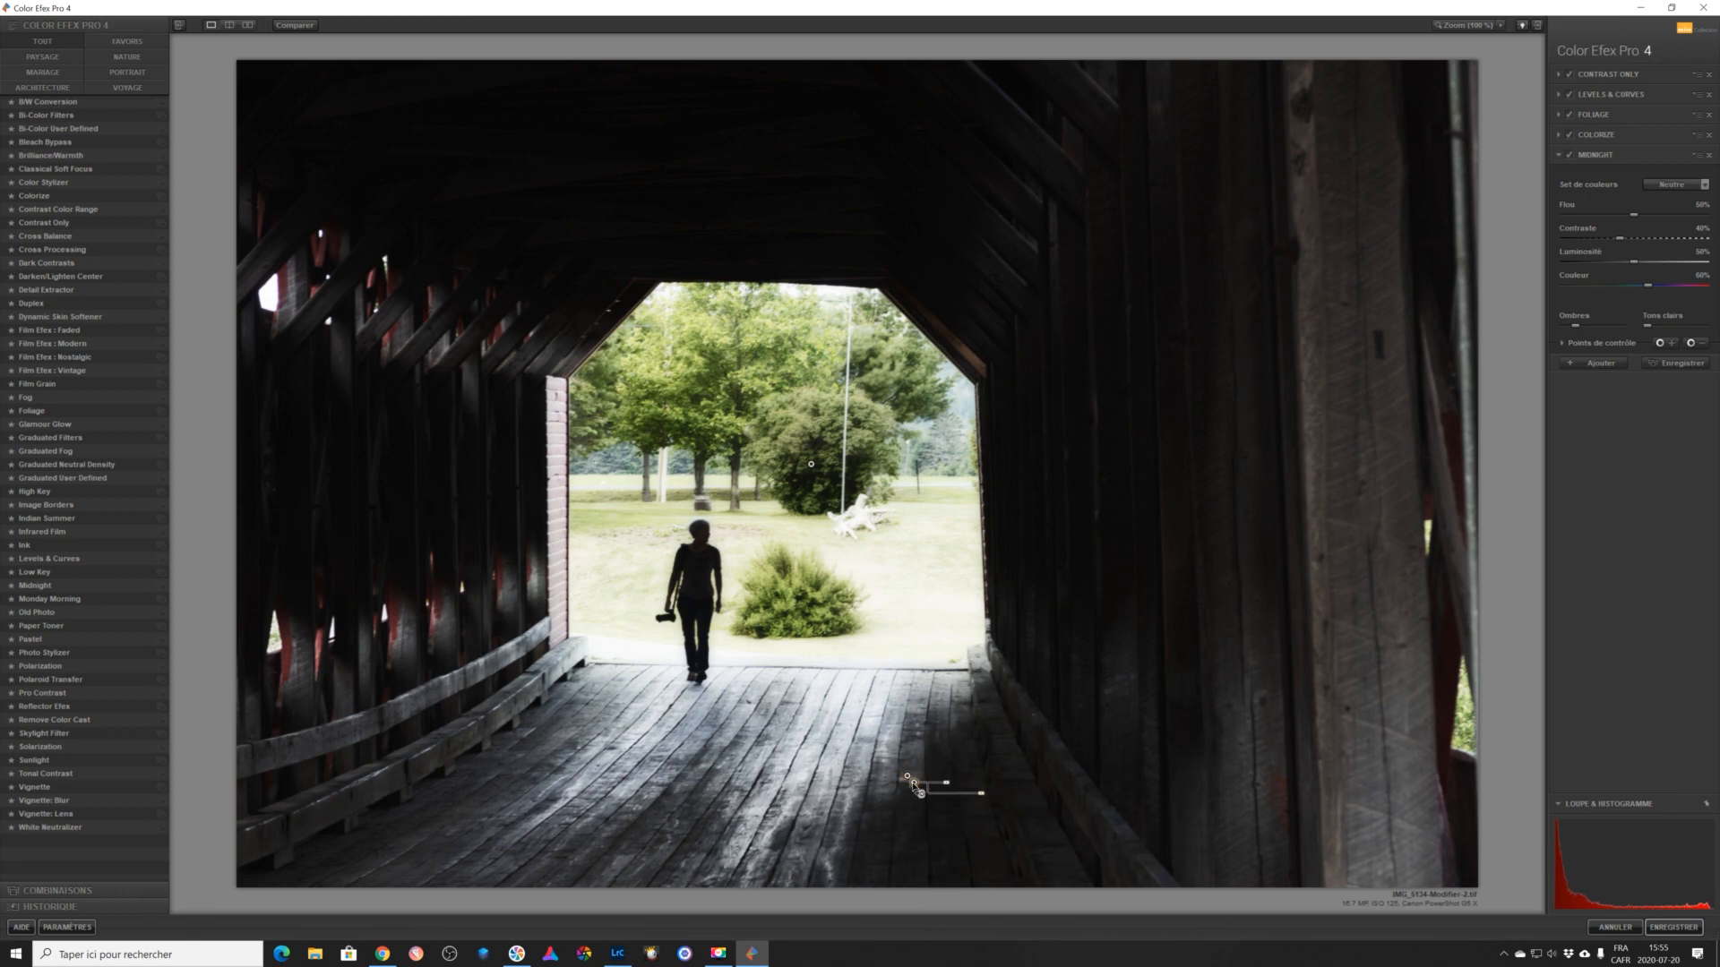
left_click_drag(913, 784, 1415, 605)
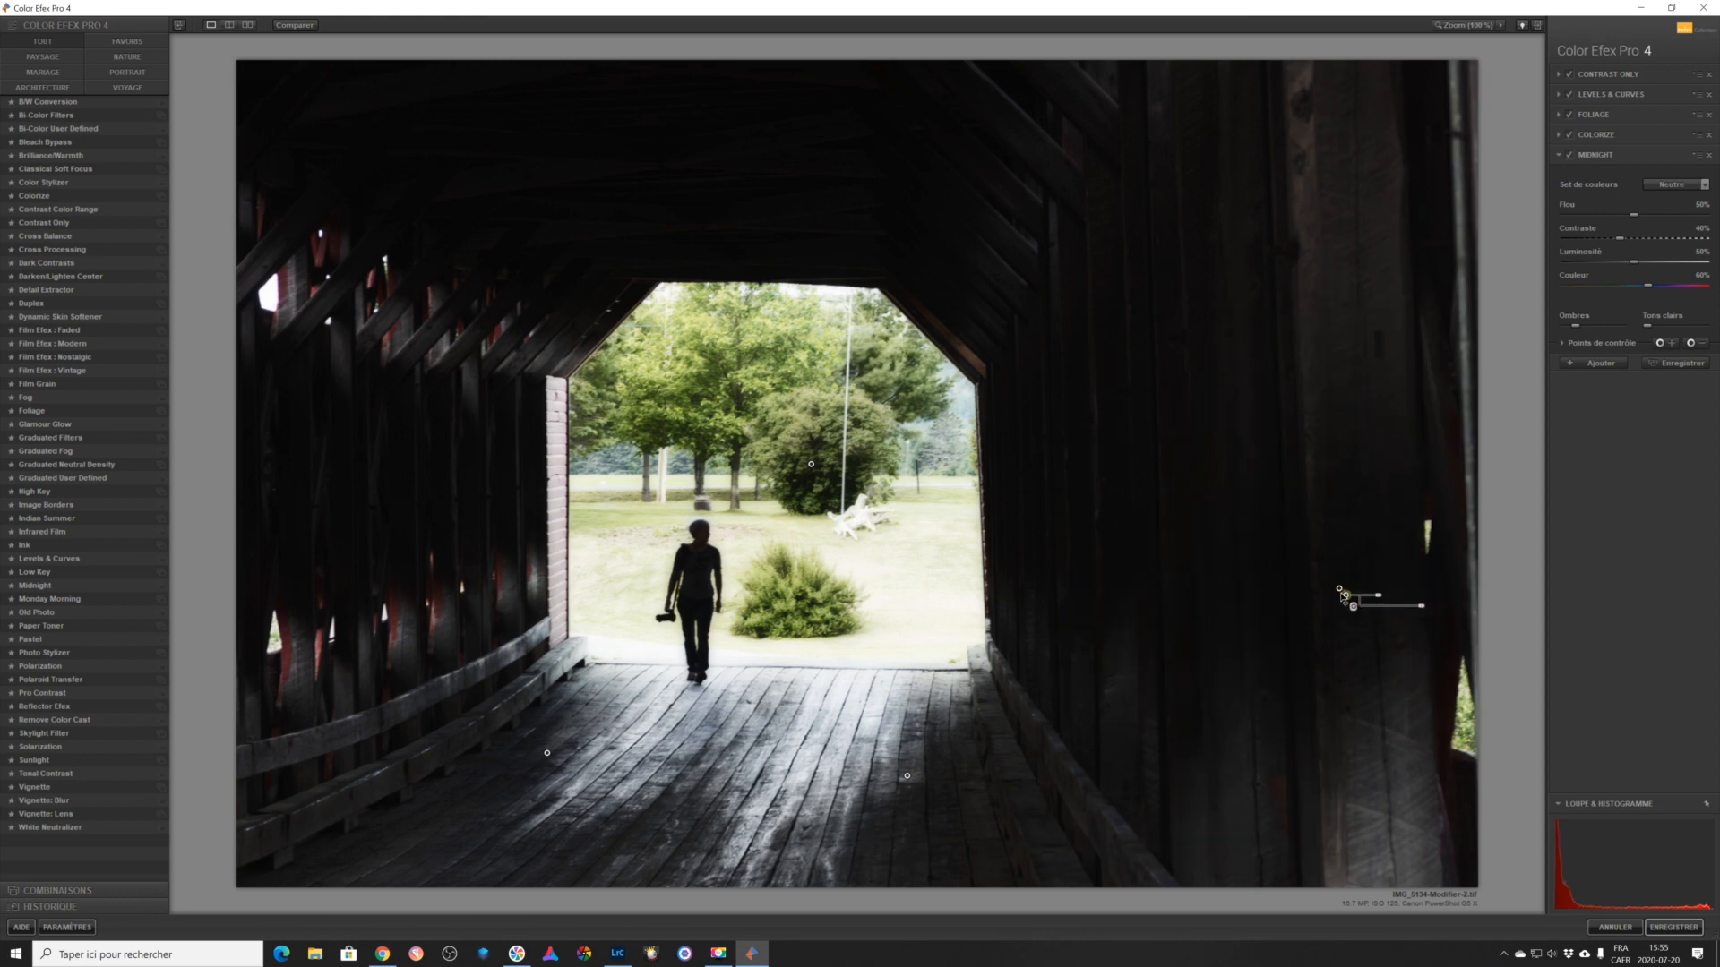
left_click_drag(1346, 595, 941, 609)
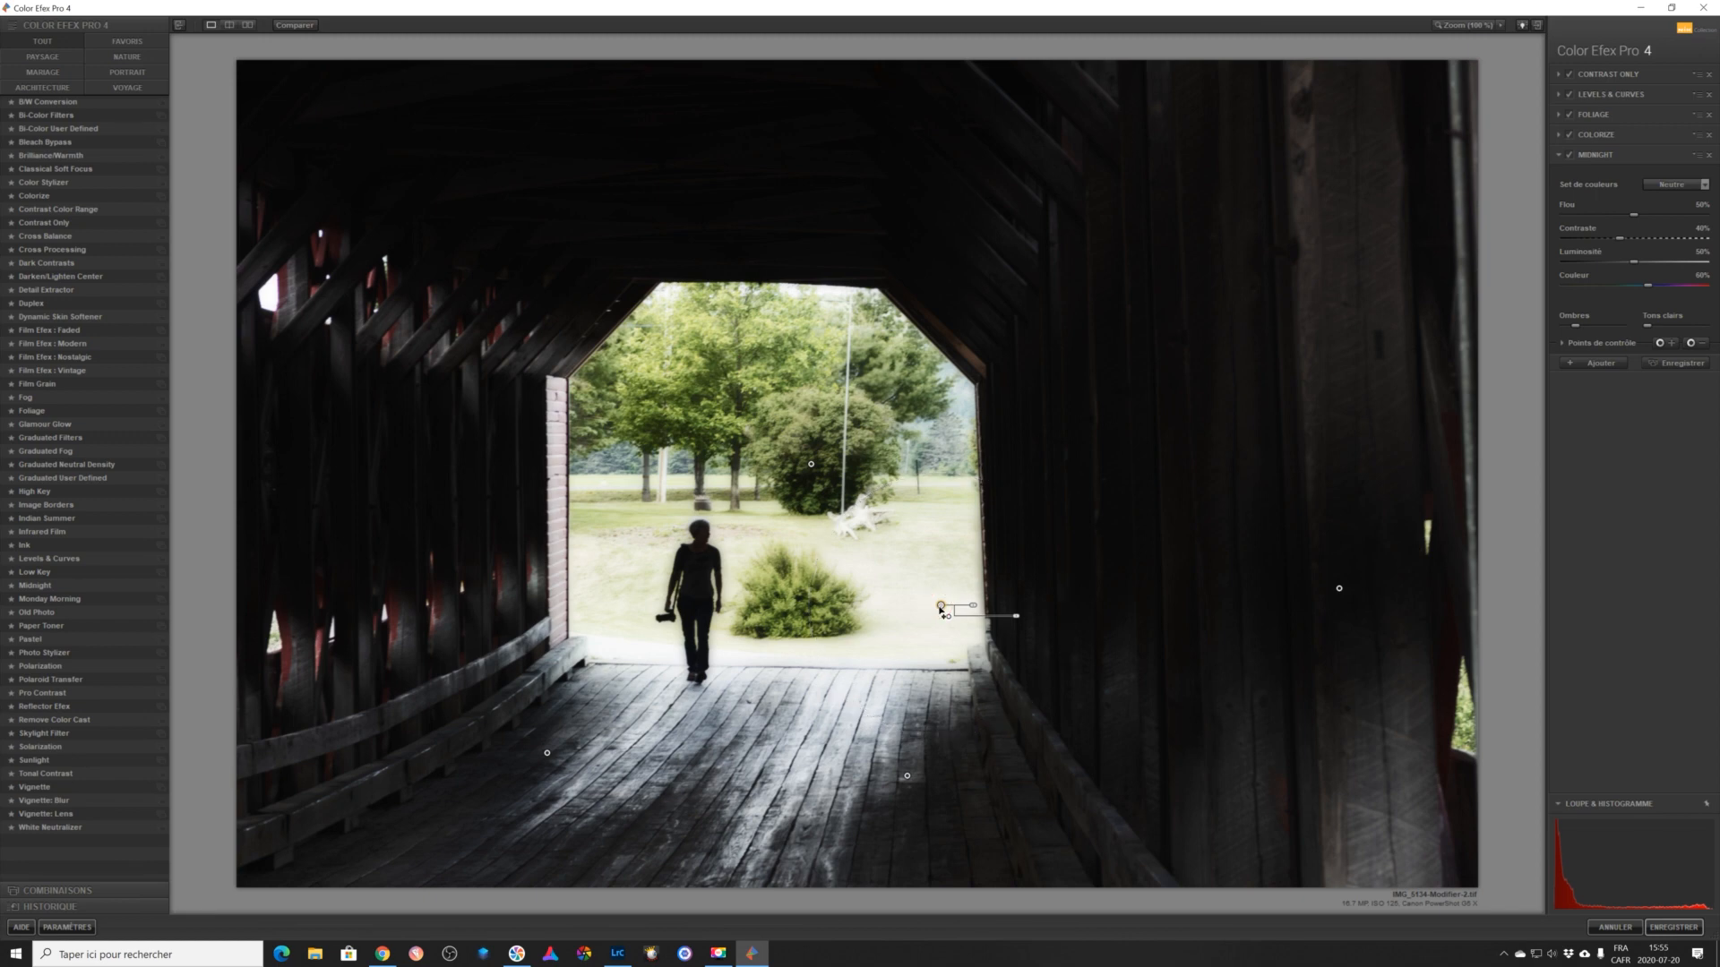
key("Delete")
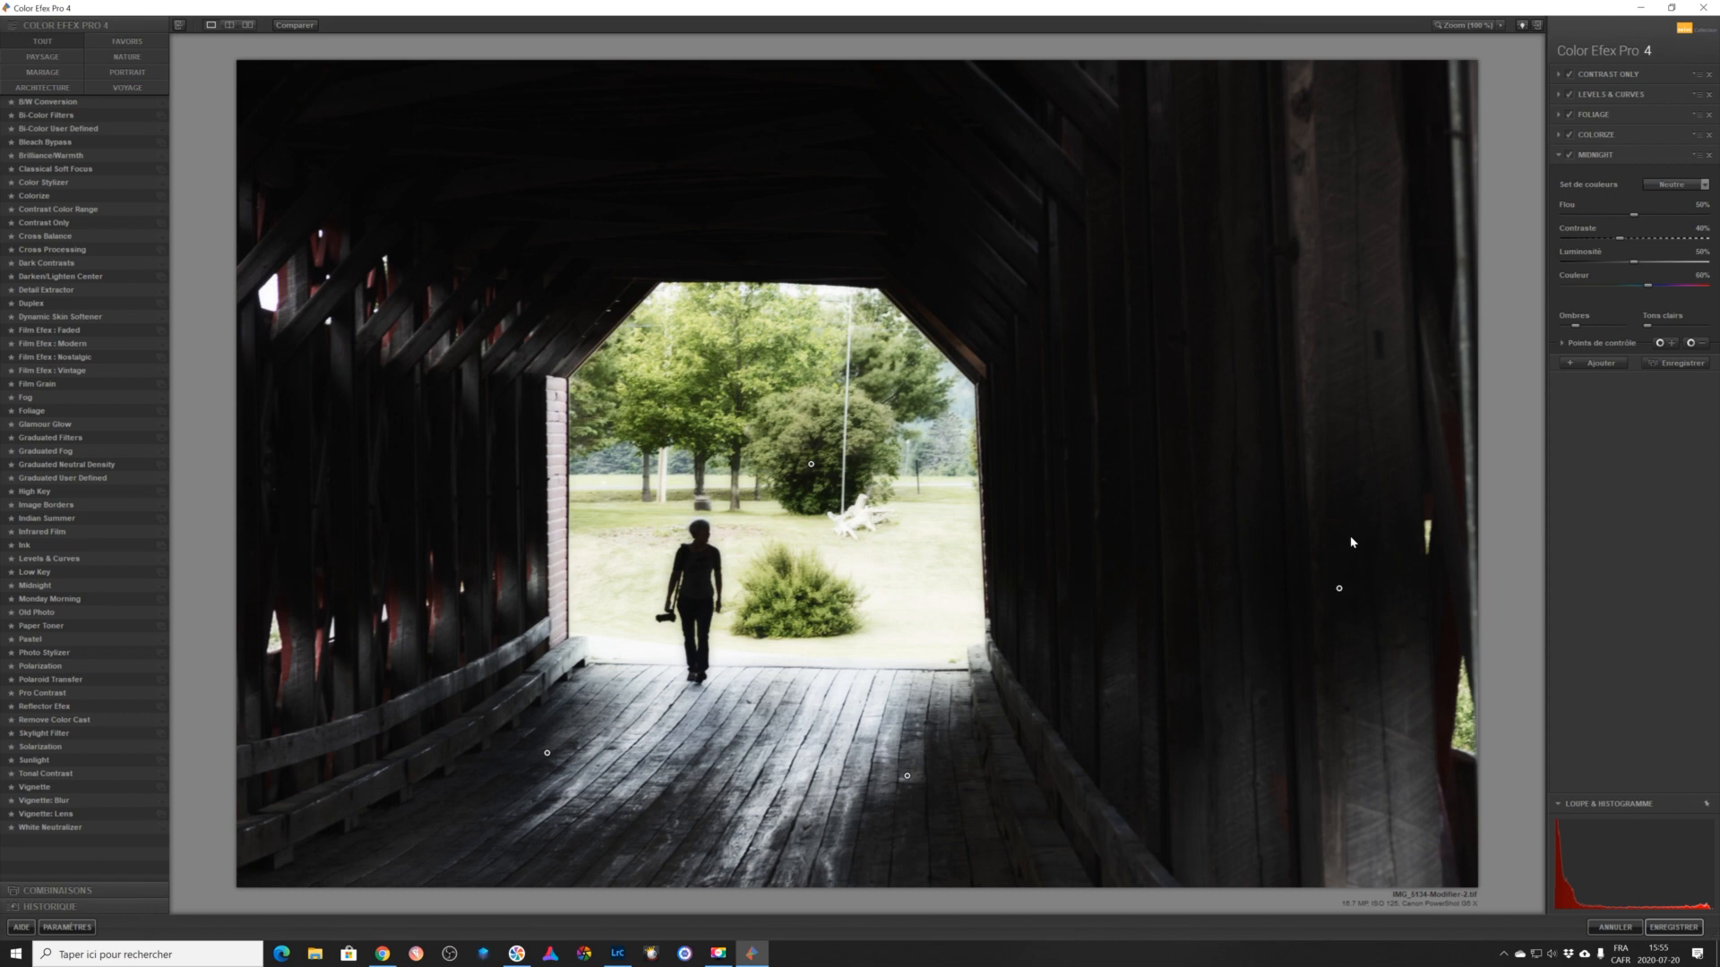
Try a Paper Toner filter with paper tone 4 as the next effect on the photo.
left_click(1588, 365)
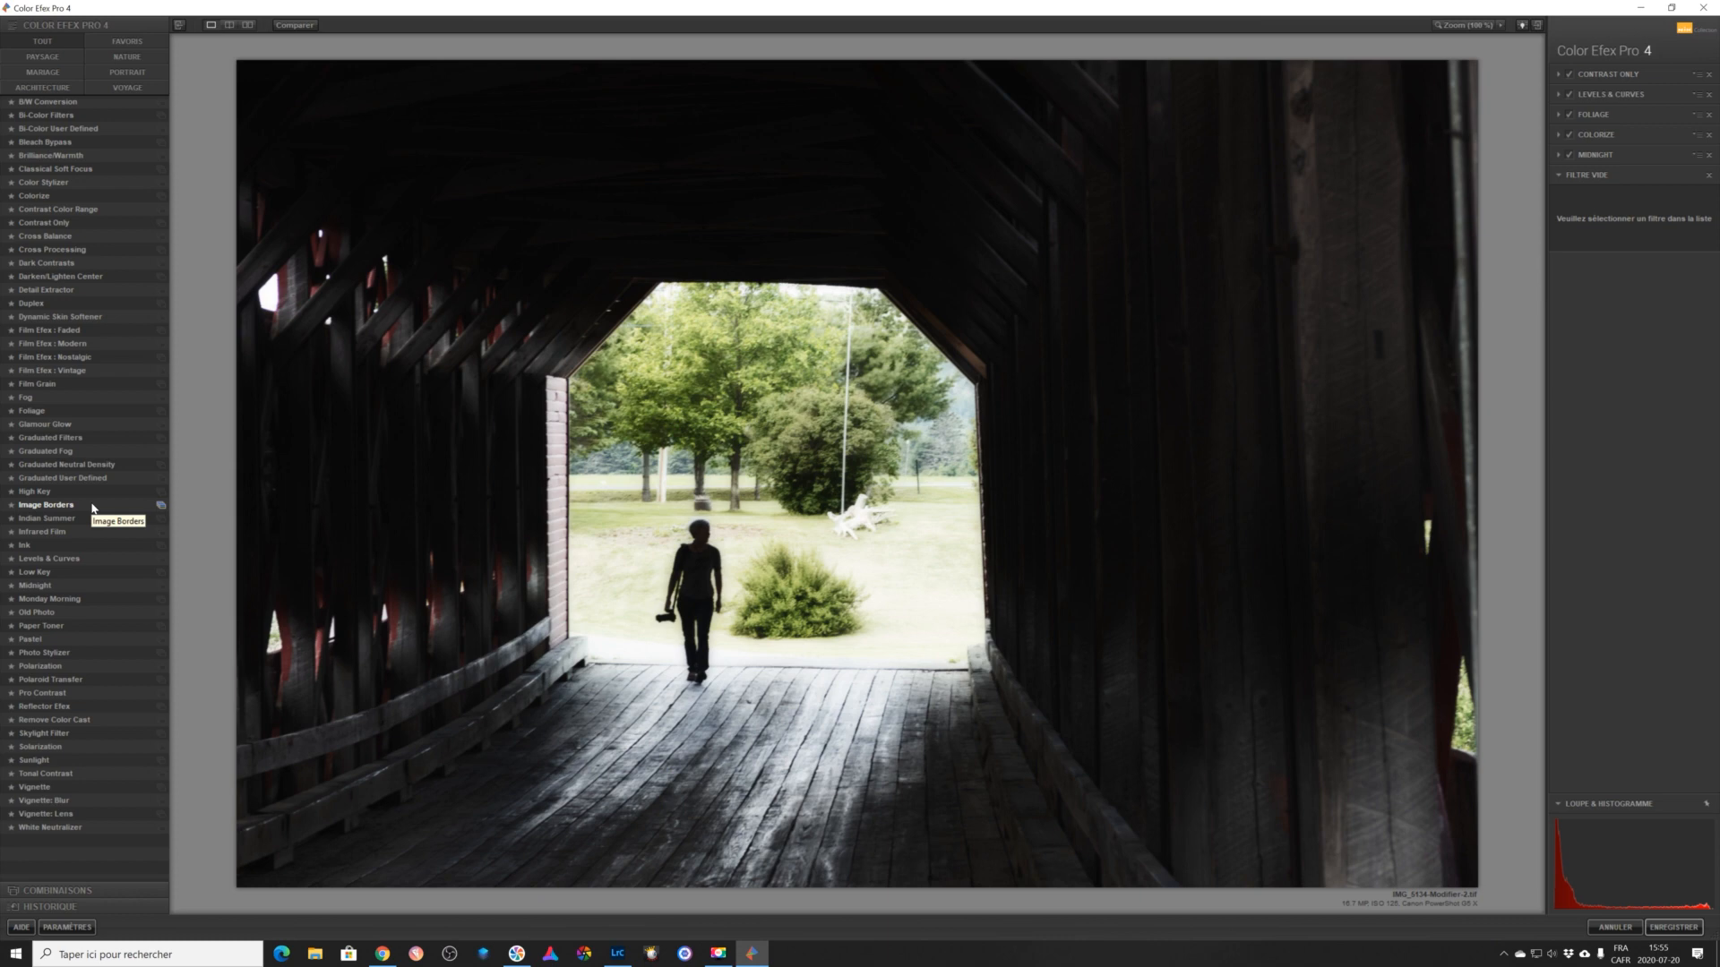
left_click(36, 627)
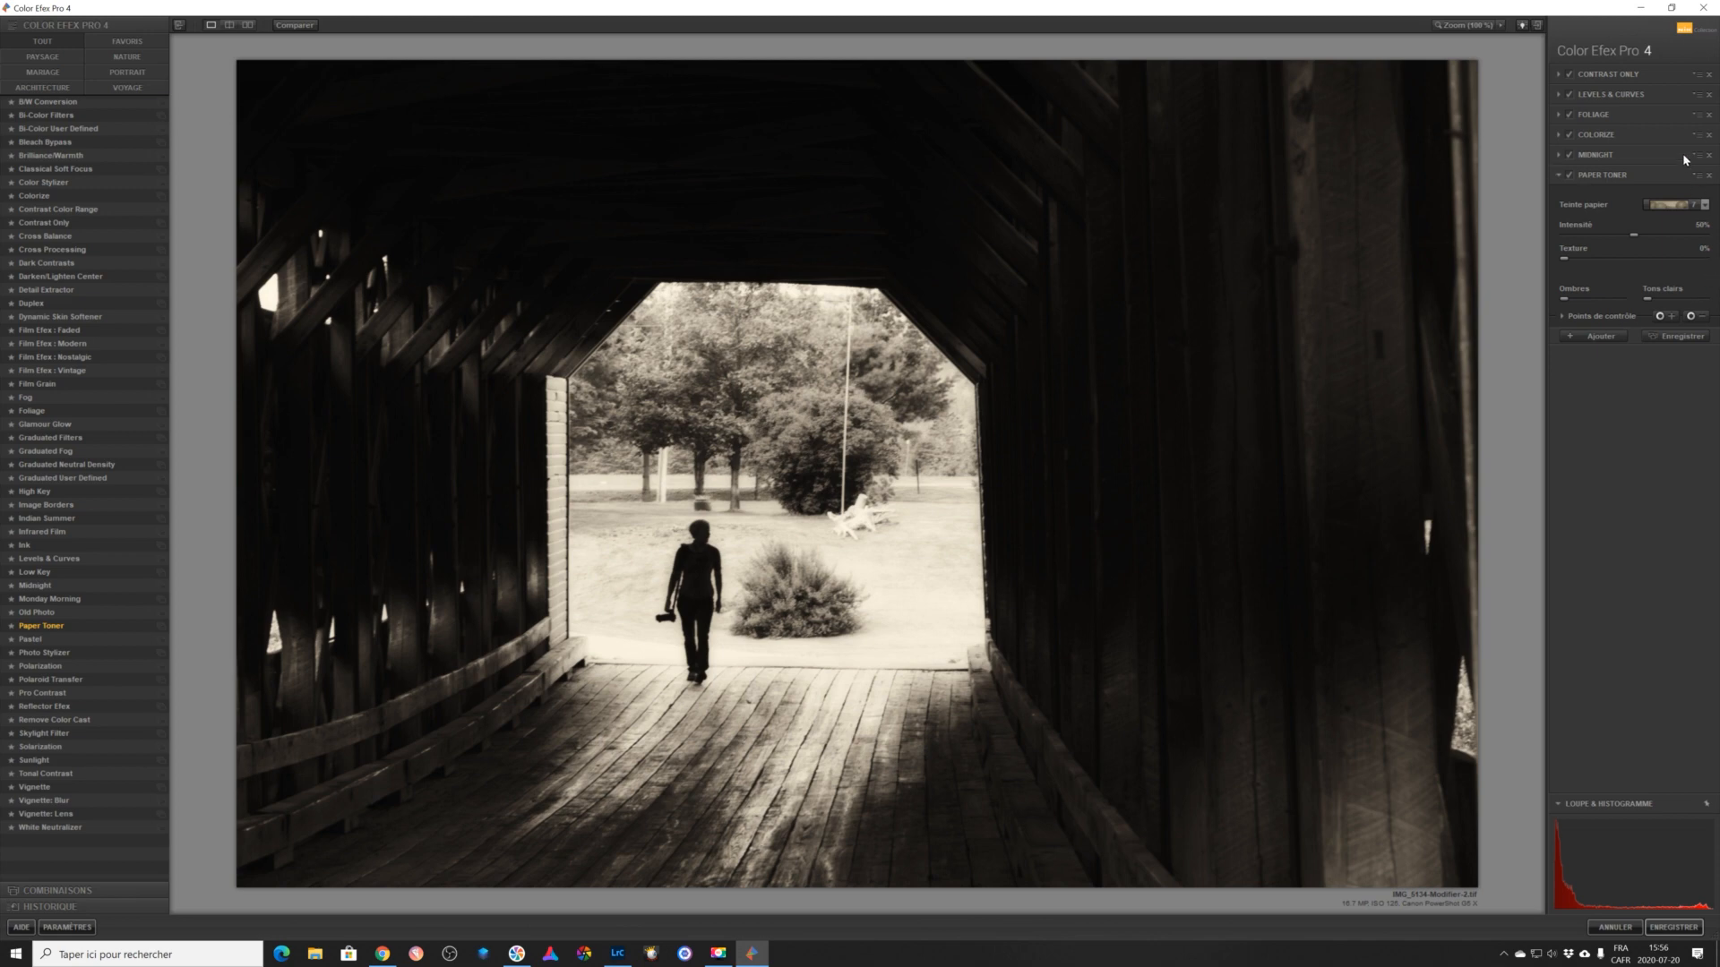
left_click(1705, 206)
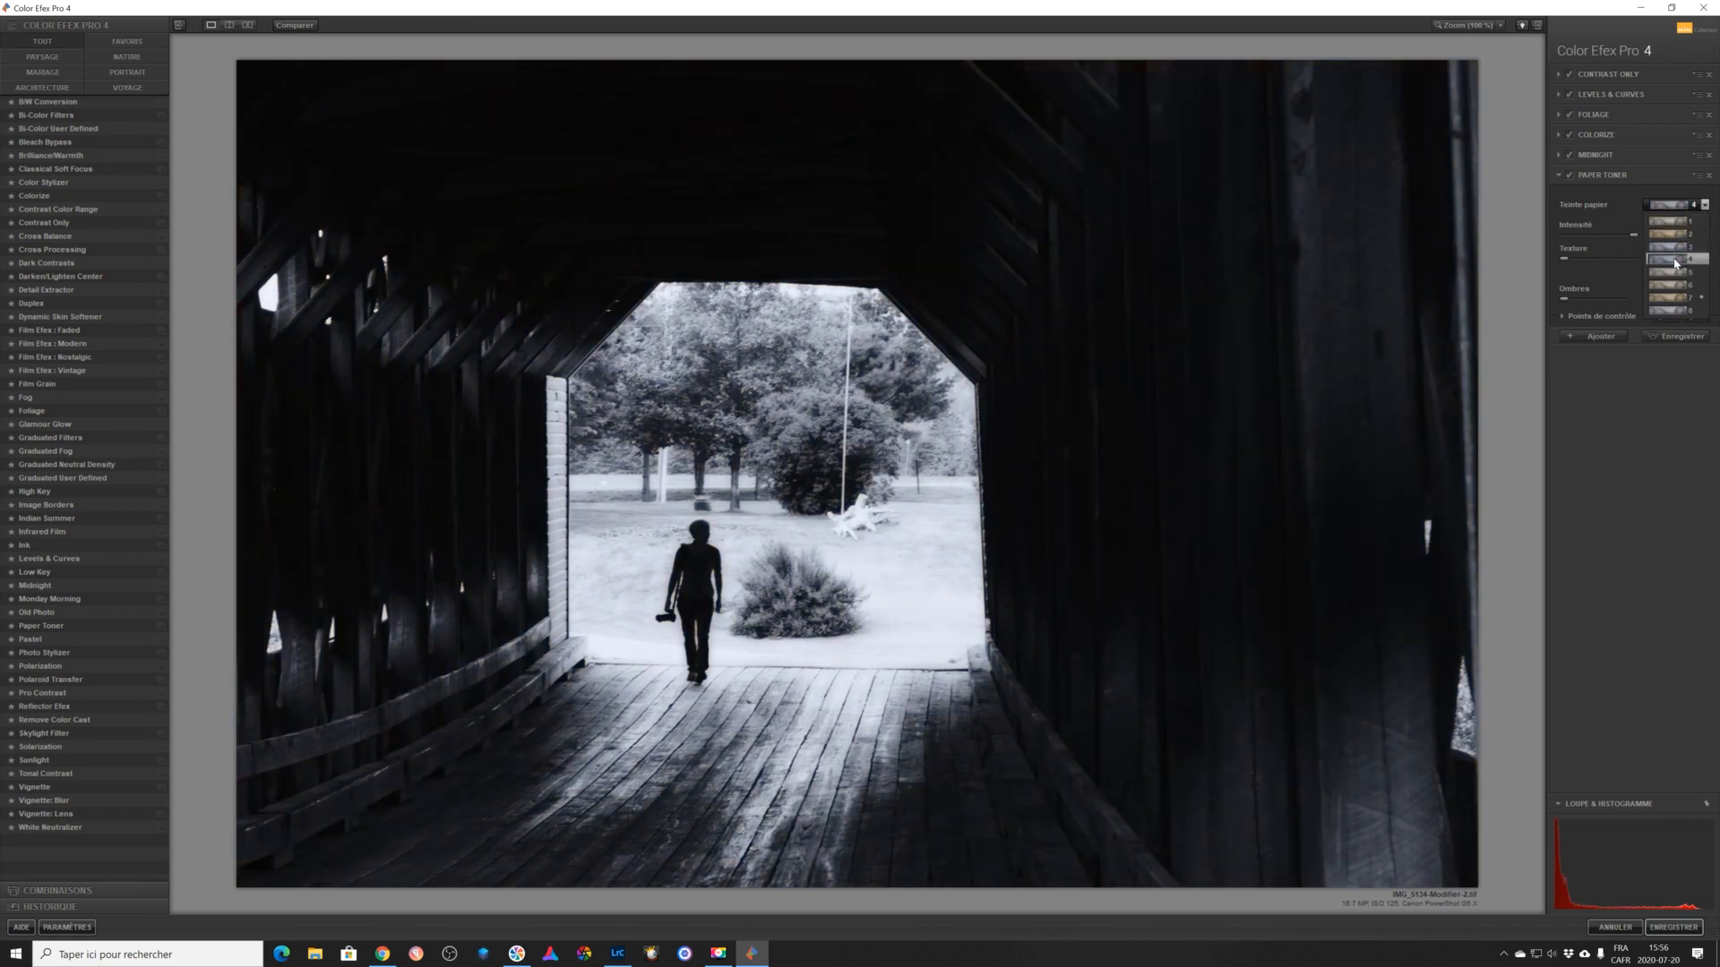
left_click(1676, 260)
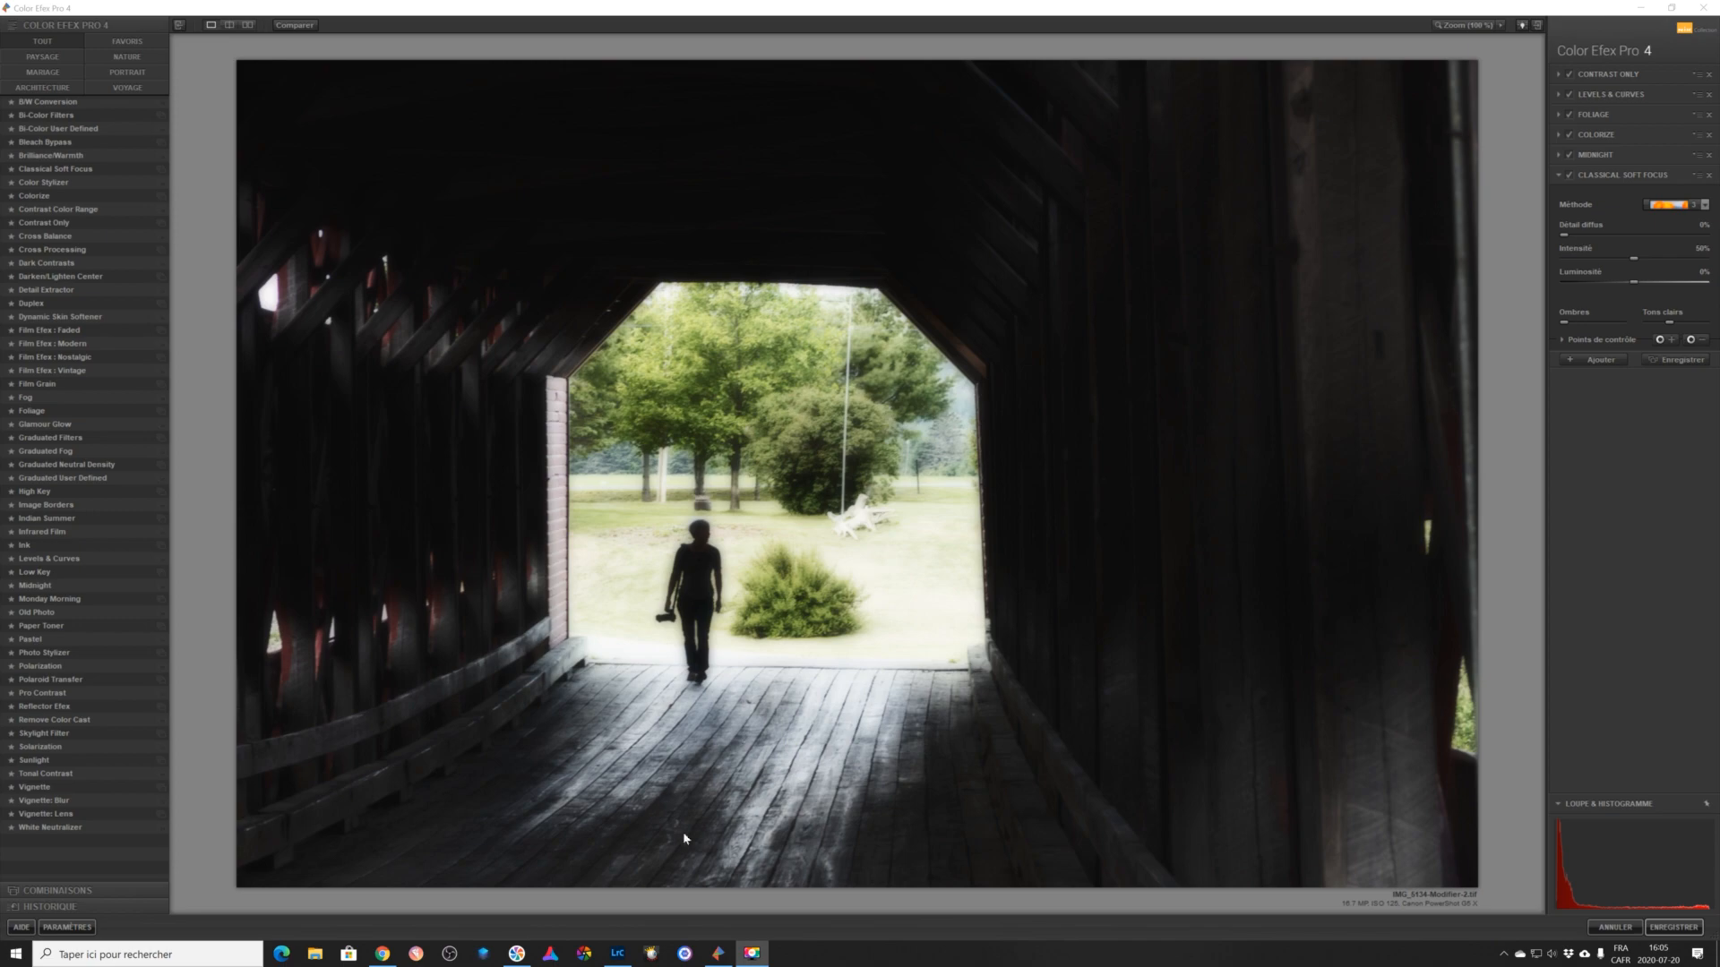
Switch to Chrome to view DxO's Nik Collection 2012 download page.
left_click(384, 954)
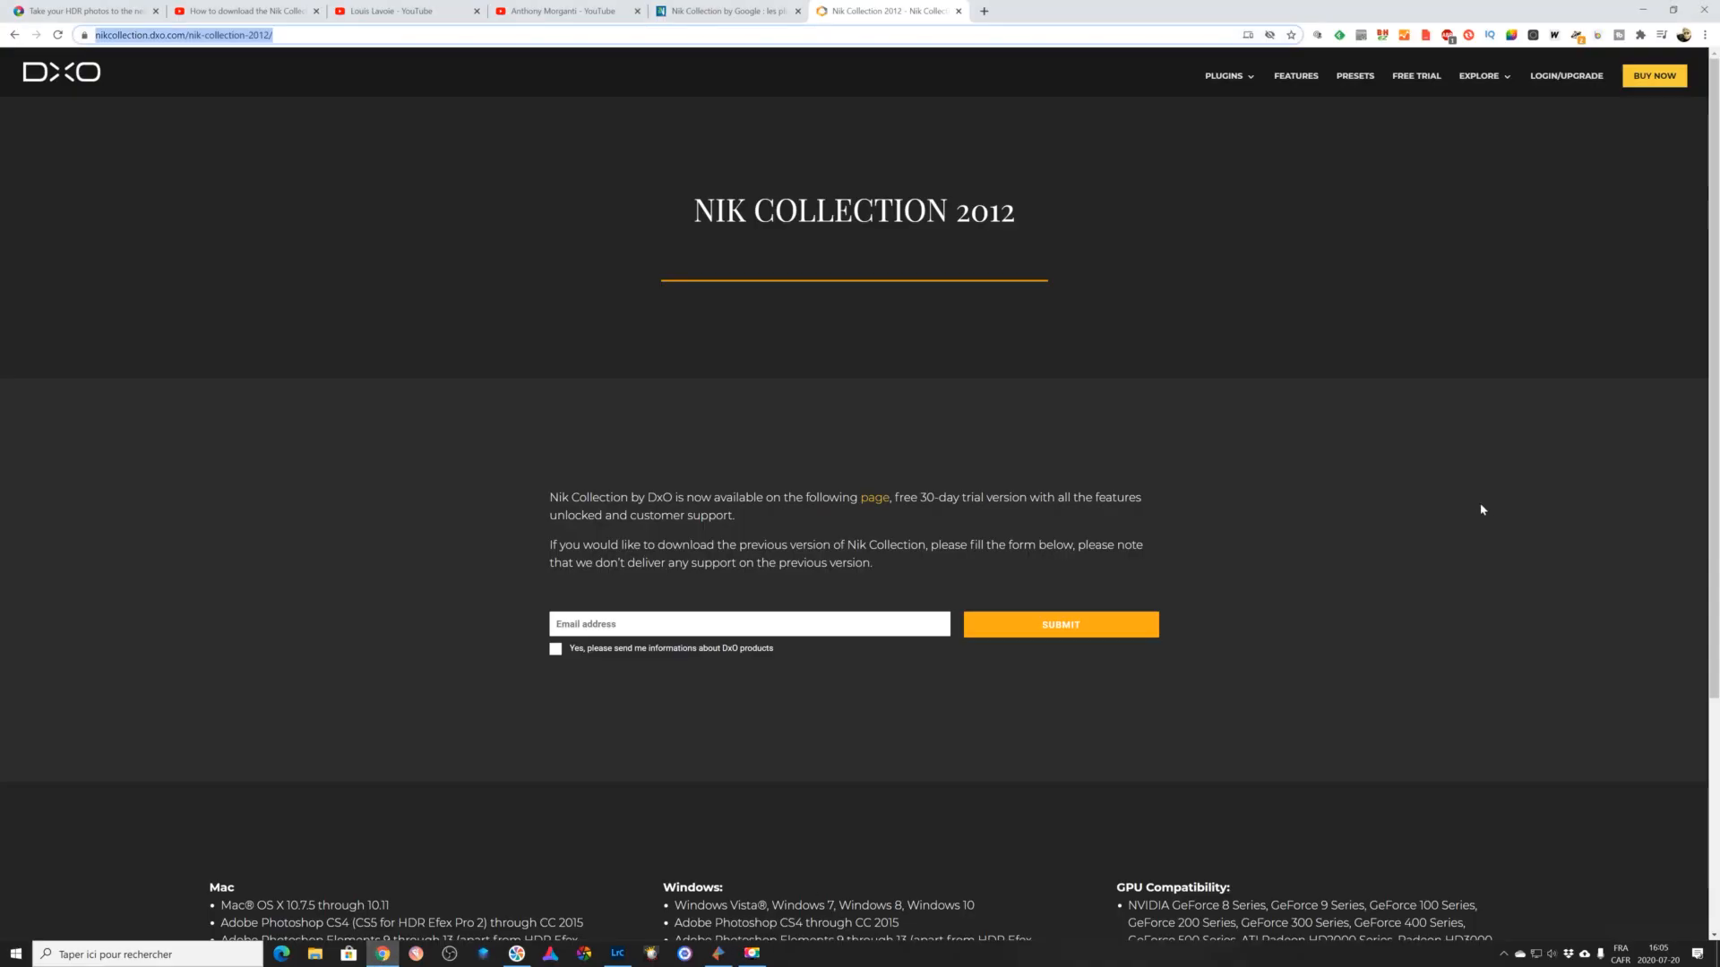